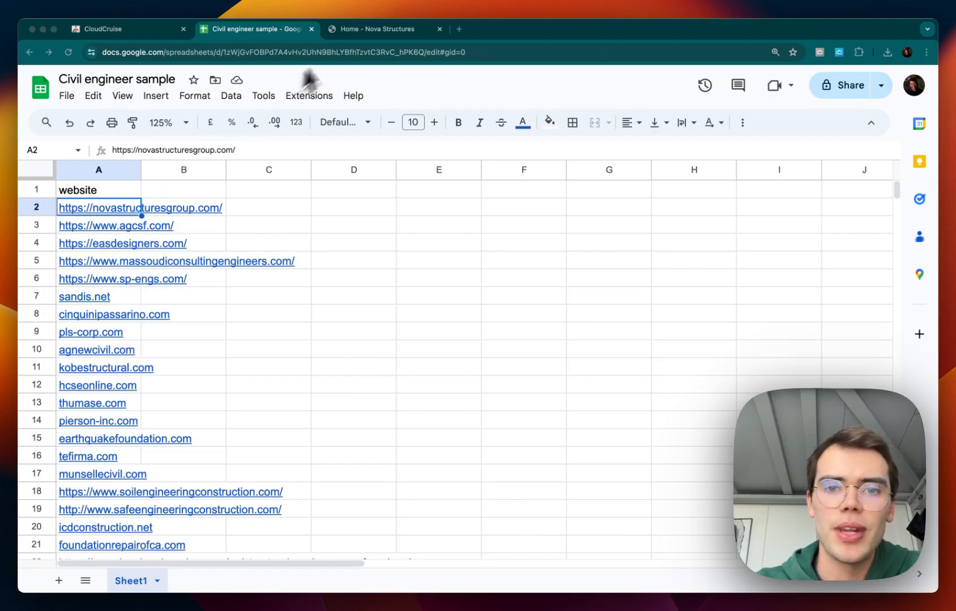
Browse the Nova Structures website's About Us page and its leadership section.
{"action": "left_click", "coordinate": [361, 30]}
{"action": "scroll", "coordinate": [374, 305], "scroll_direction": "down", "scroll_amount": 10}
{"action": "scroll", "coordinate": [374, 306], "scroll_direction": "up", "scroll_amount": 10}
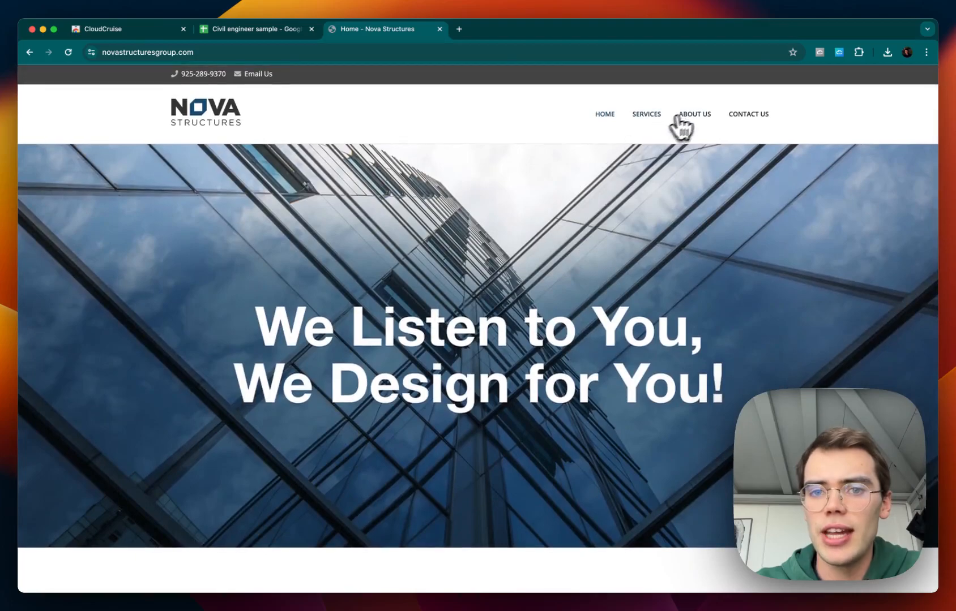
{"action": "left_click", "coordinate": [691, 116]}
{"action": "scroll", "coordinate": [454, 292], "scroll_direction": "down", "scroll_amount": 3}
{"action": "scroll", "coordinate": [450, 294], "scroll_direction": "down", "scroll_amount": 5}
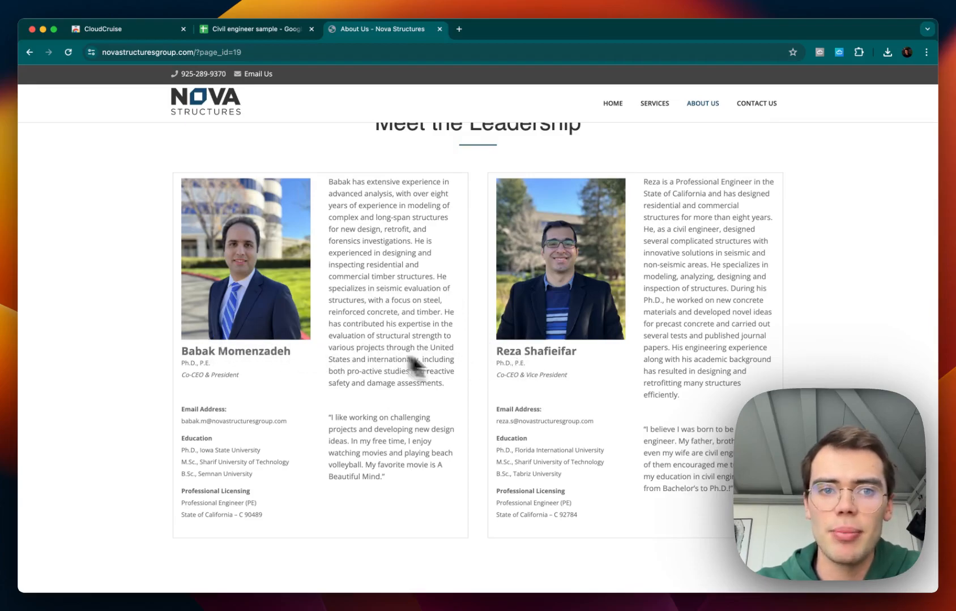
Open CloudCruise and create a new workflow named Extract team members from site.
{"action": "left_click", "coordinate": [840, 54]}
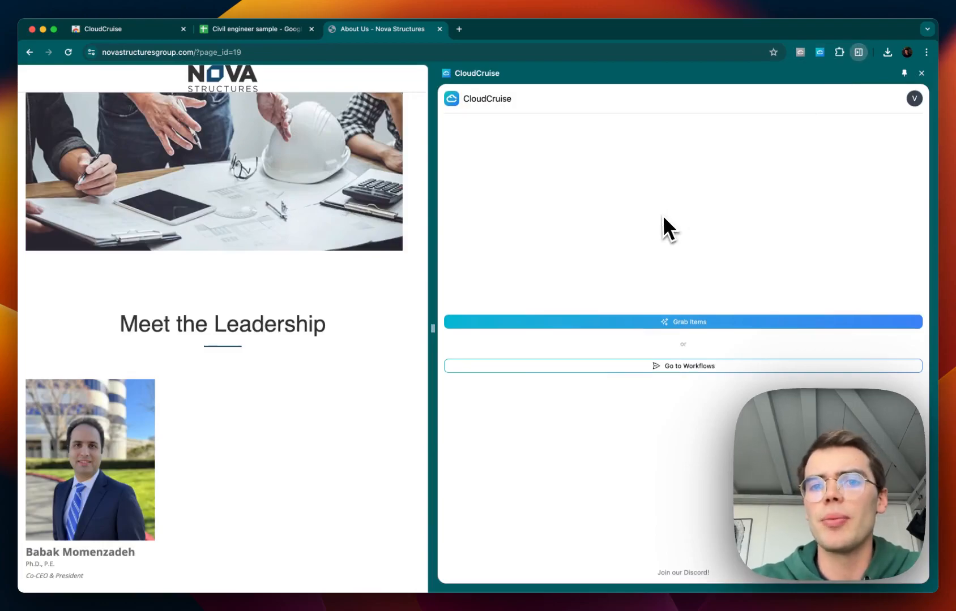
{"action": "left_click", "coordinate": [662, 366]}
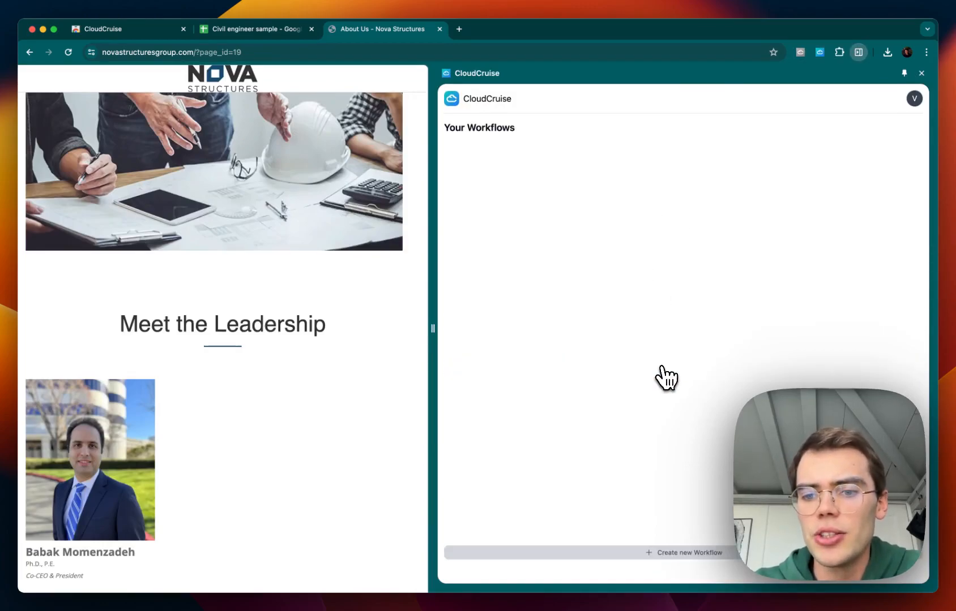
{"action": "left_click", "coordinate": [672, 552]}
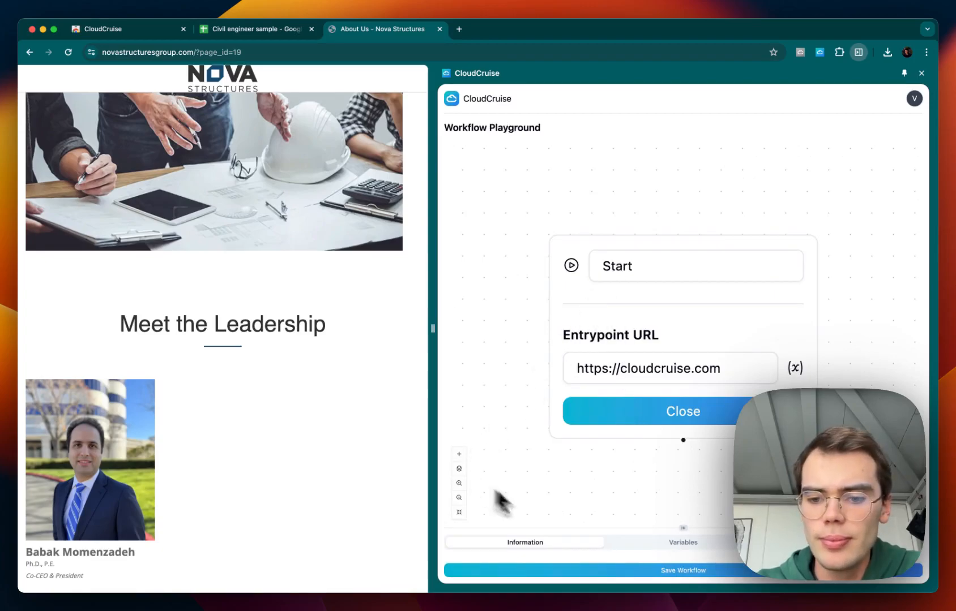
{"action": "left_click_drag", "start_coordinate": [673, 529], "coordinate": [683, 343]}
{"action": "double_click", "coordinate": [458, 402]}
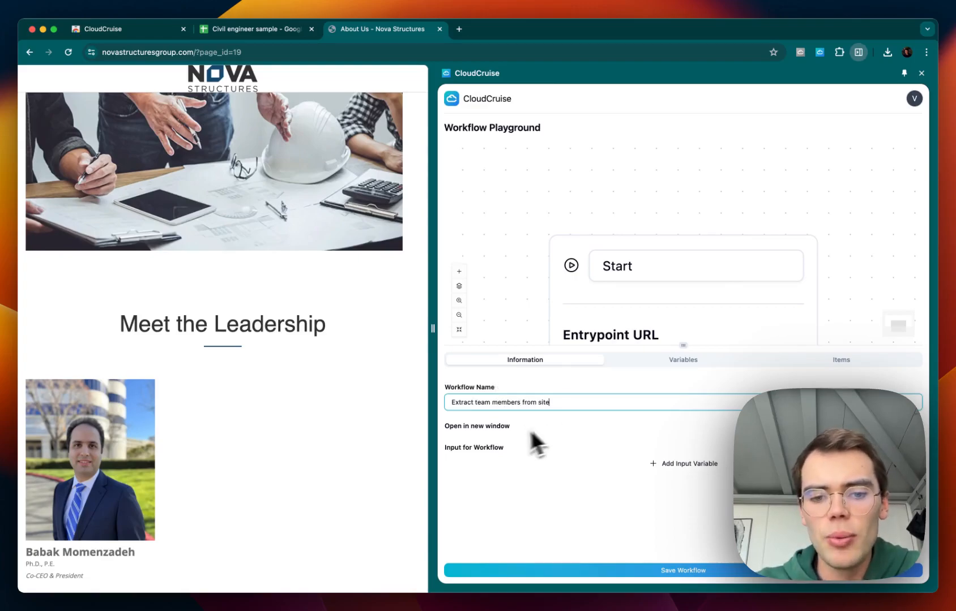
Bring up the spreadsheet tab and create a new workflow variable of type Array.
{"action": "left_click", "coordinate": [265, 28]}
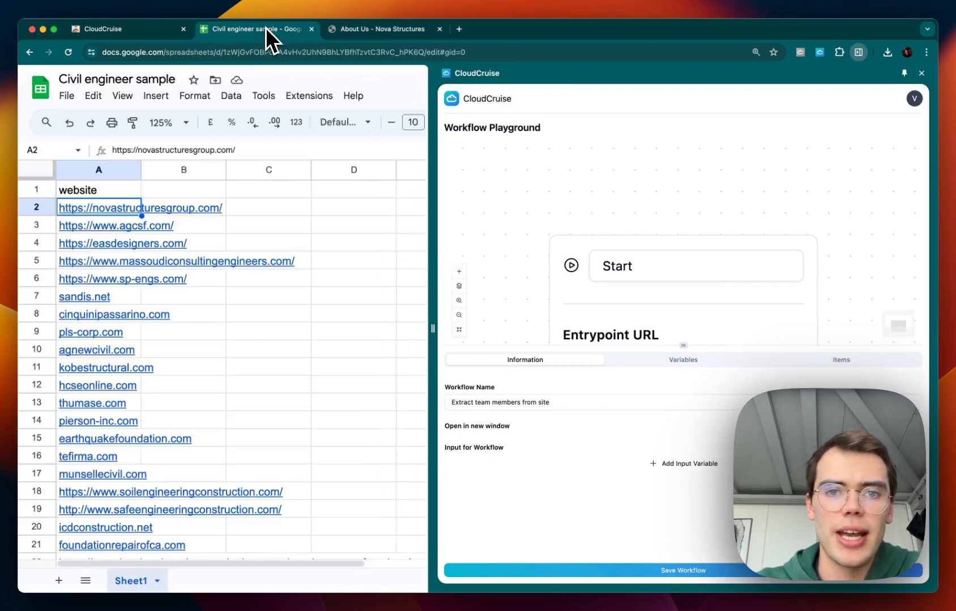
{"action": "left_click", "coordinate": [686, 464]}
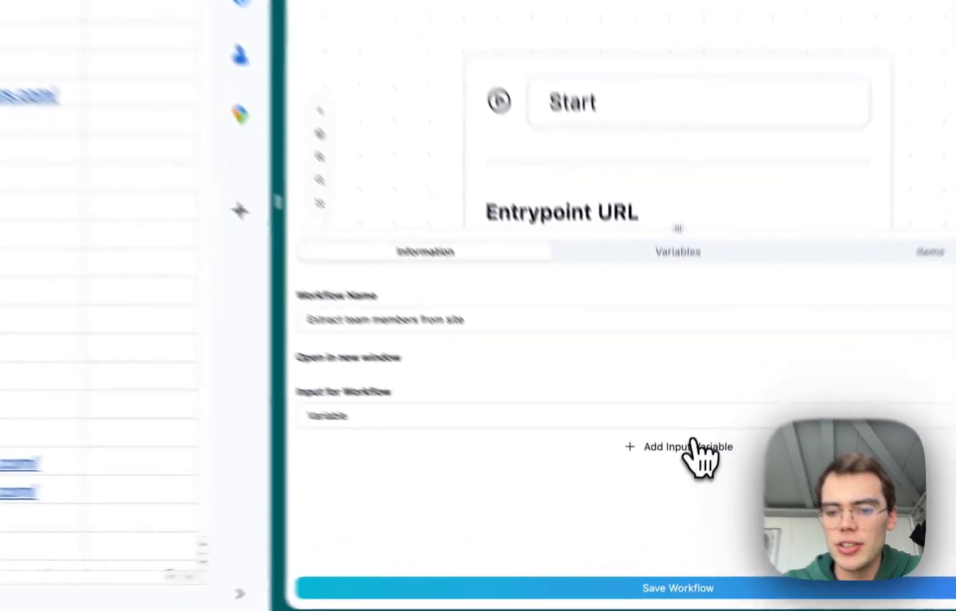
{"action": "left_click", "coordinate": [686, 482]}
{"action": "left_click", "coordinate": [273, 456]}
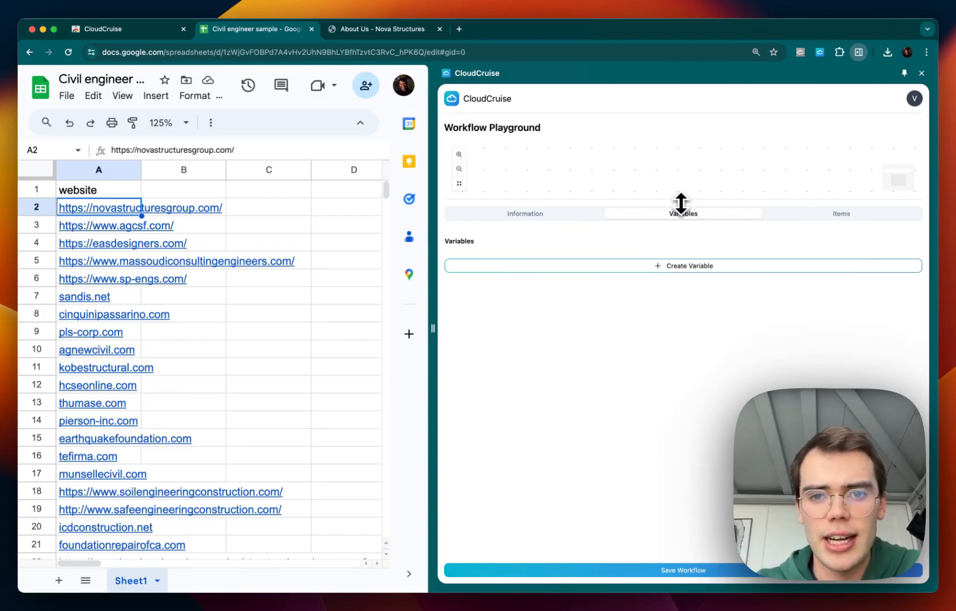
{"action": "left_click", "coordinate": [674, 269]}
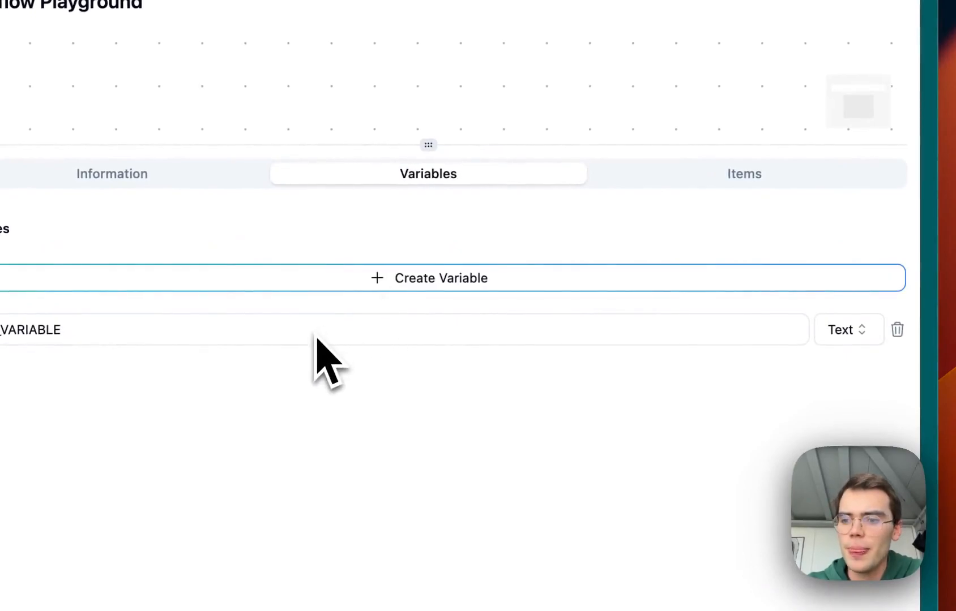
{"action": "left_click", "coordinate": [830, 330]}
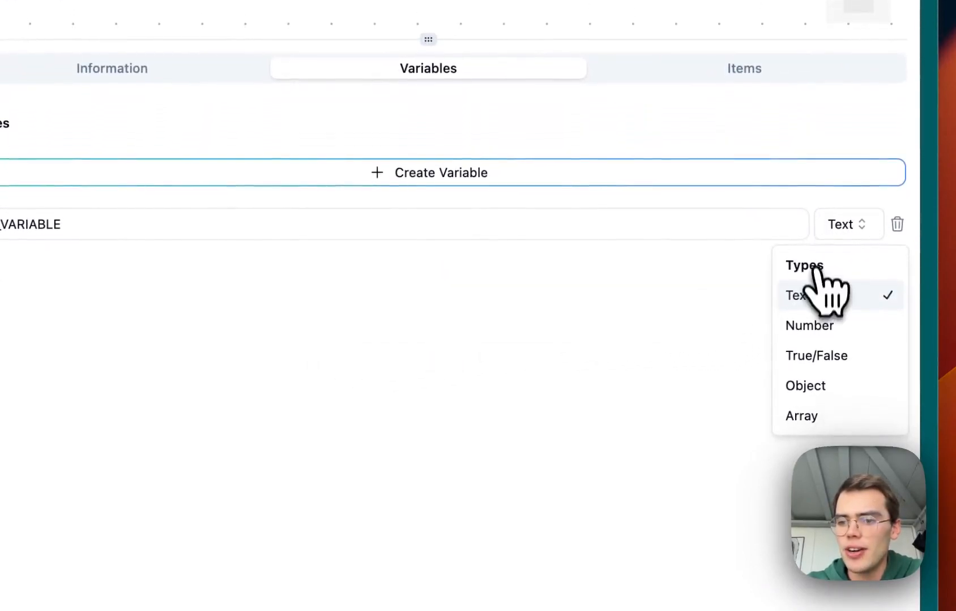
{"action": "left_click", "coordinate": [808, 419]}
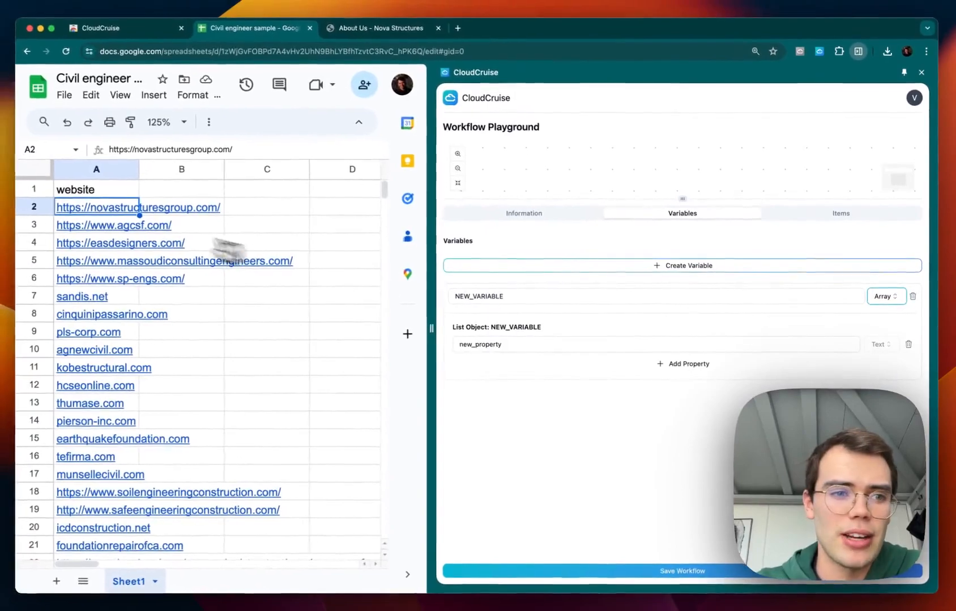
Rename the variable LIST_OF_WEBSITES and its list property url.
{"action": "mouse_move", "coordinate": [93, 264]}
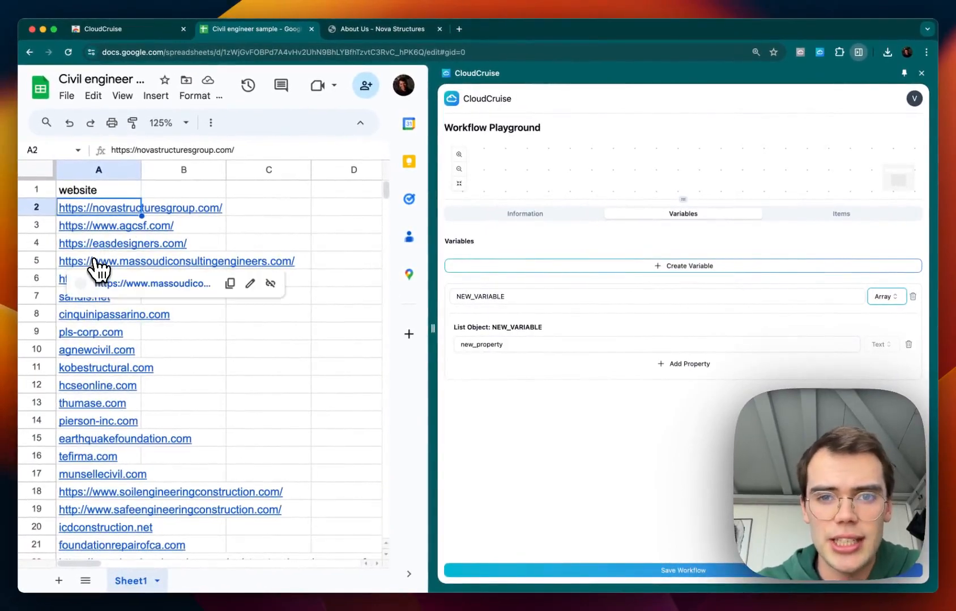
{"action": "double_click", "coordinate": [466, 296]}
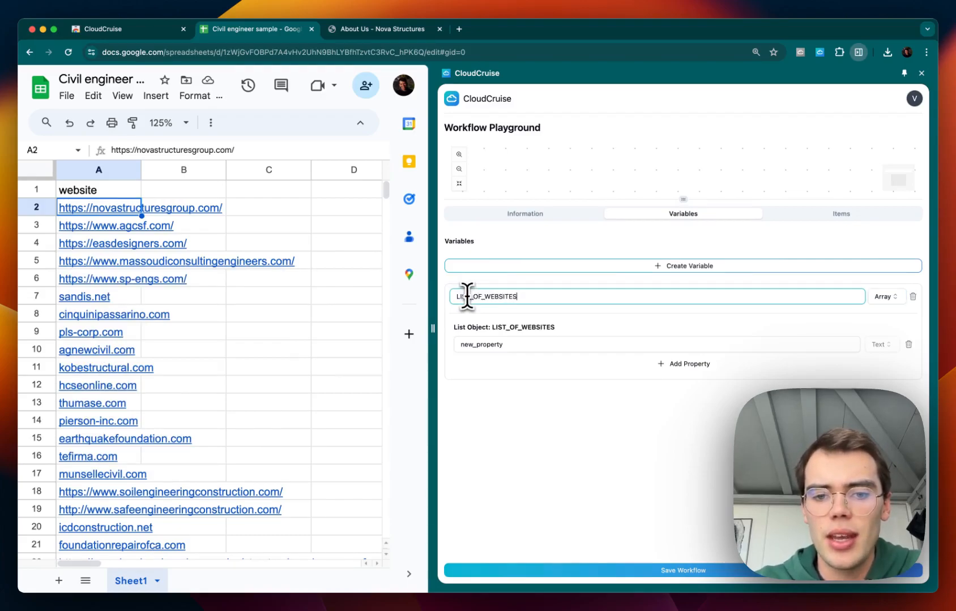
{"action": "double_click", "coordinate": [478, 345]}
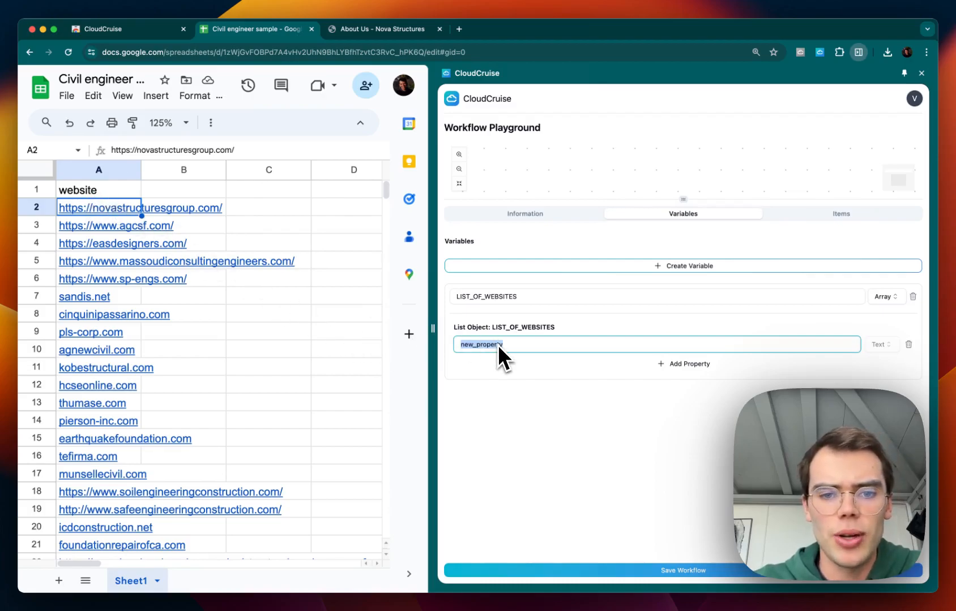
{"action": "type", "text": "url"}
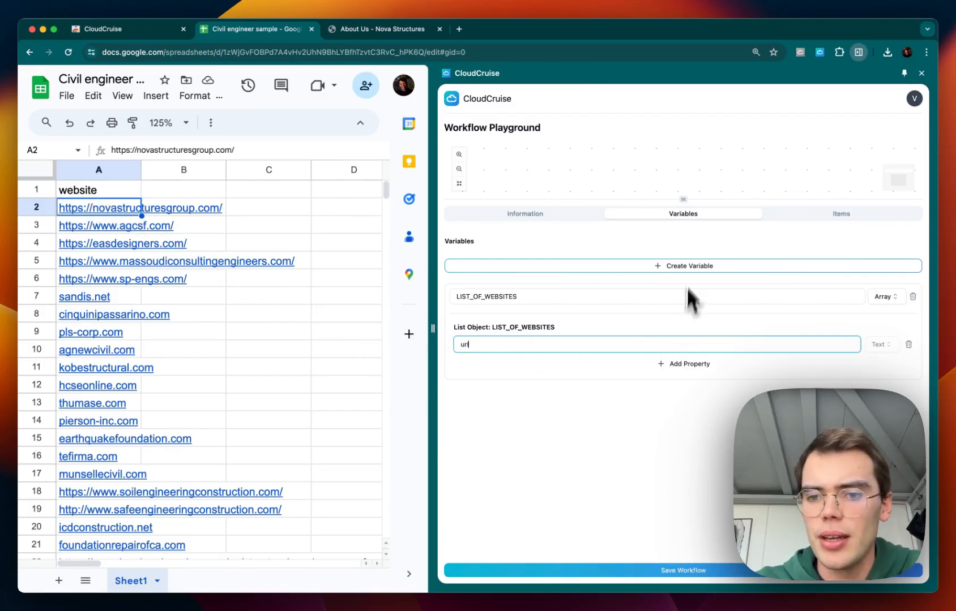
Set the workflow's input to the LIST_OF_WEBSITES variable.
{"action": "left_click_drag", "start_coordinate": [683, 199], "coordinate": [681, 265]}
{"action": "left_click", "coordinate": [564, 277]}
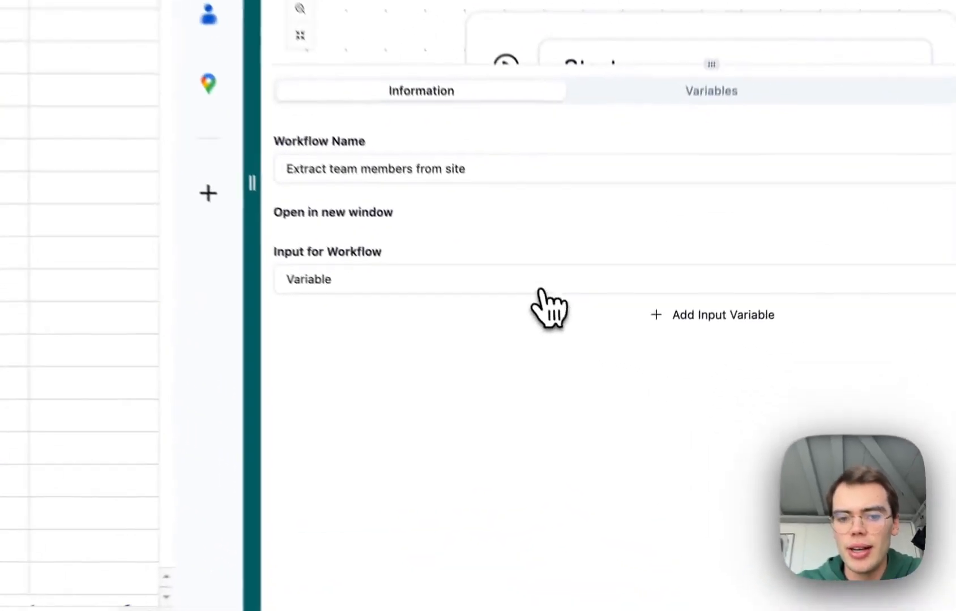
{"action": "left_click", "coordinate": [586, 385]}
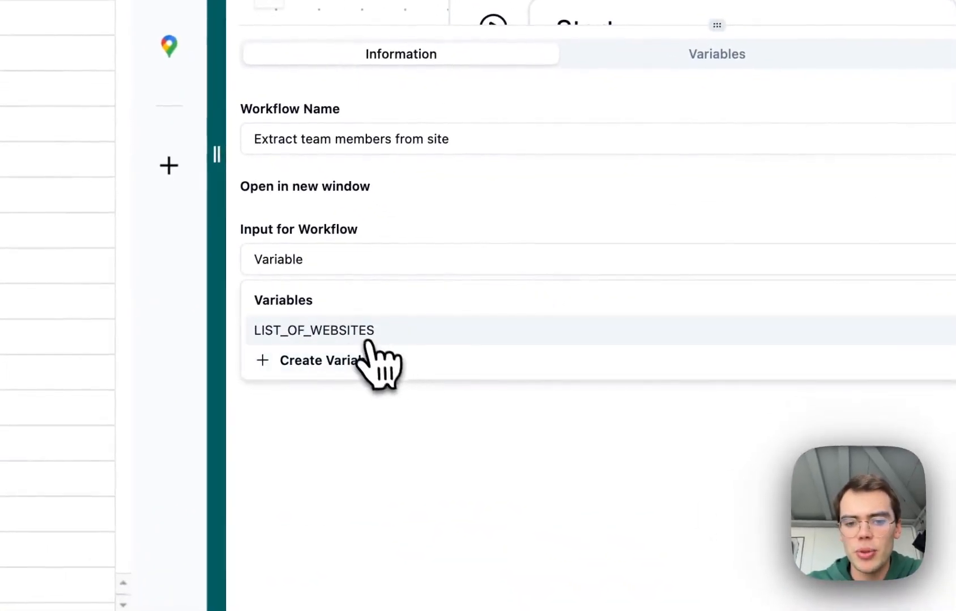
{"action": "left_click", "coordinate": [360, 332]}
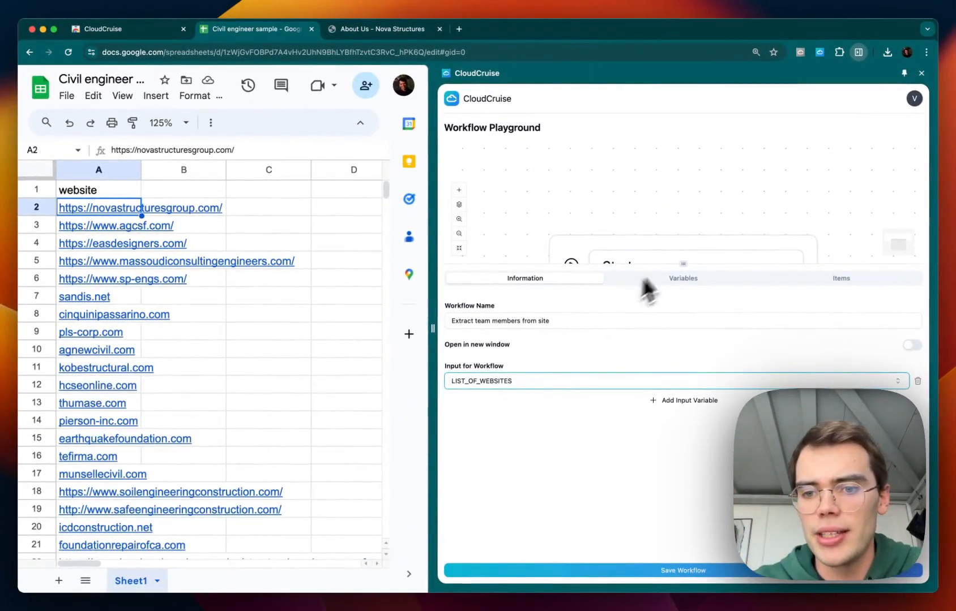
Close the Start node's settings on the workflow canvas.
{"action": "left_click_drag", "start_coordinate": [676, 263], "coordinate": [676, 412]}
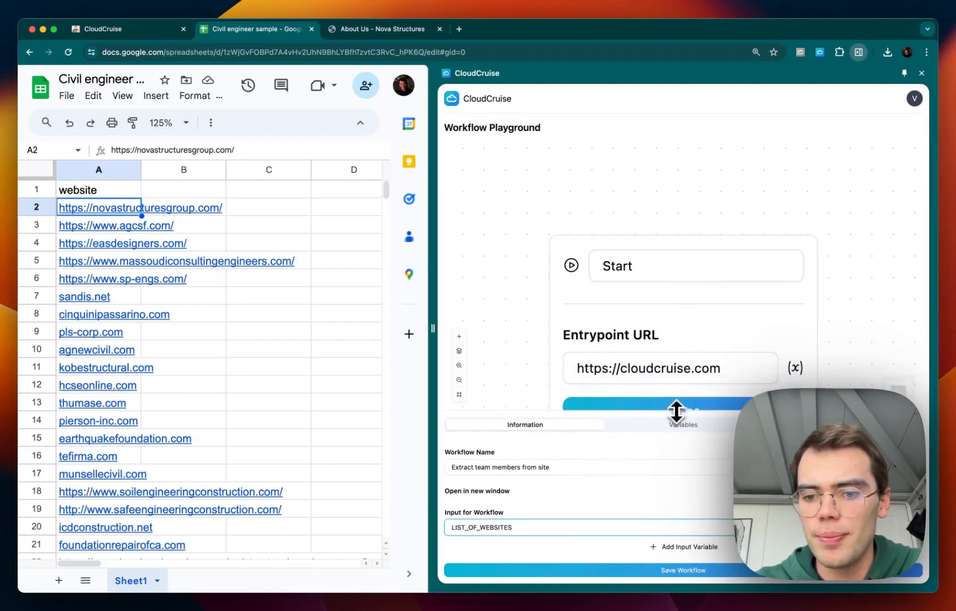
{"action": "left_click", "coordinate": [459, 394]}
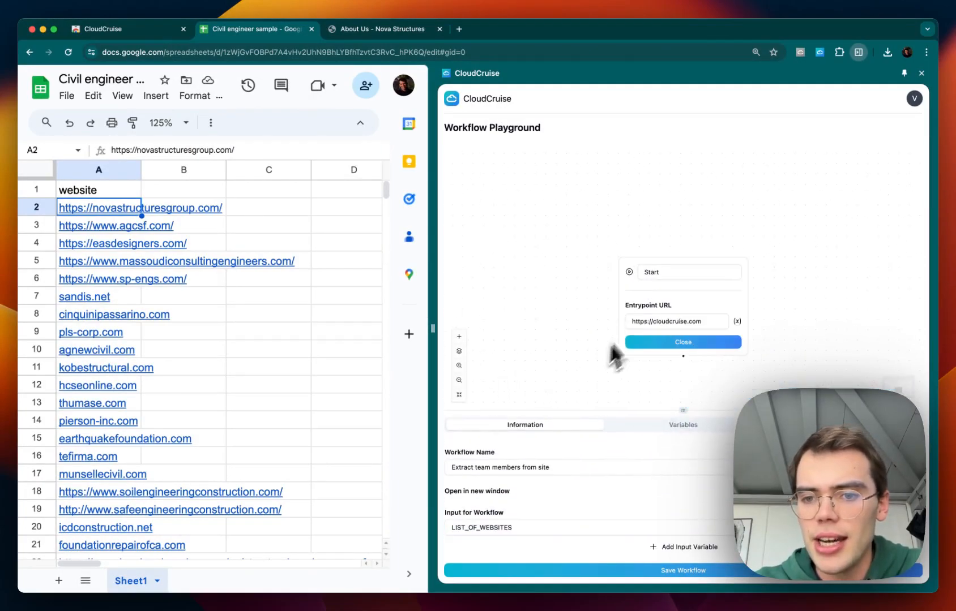
{"action": "left_click_drag", "start_coordinate": [666, 264], "coordinate": [665, 185]}
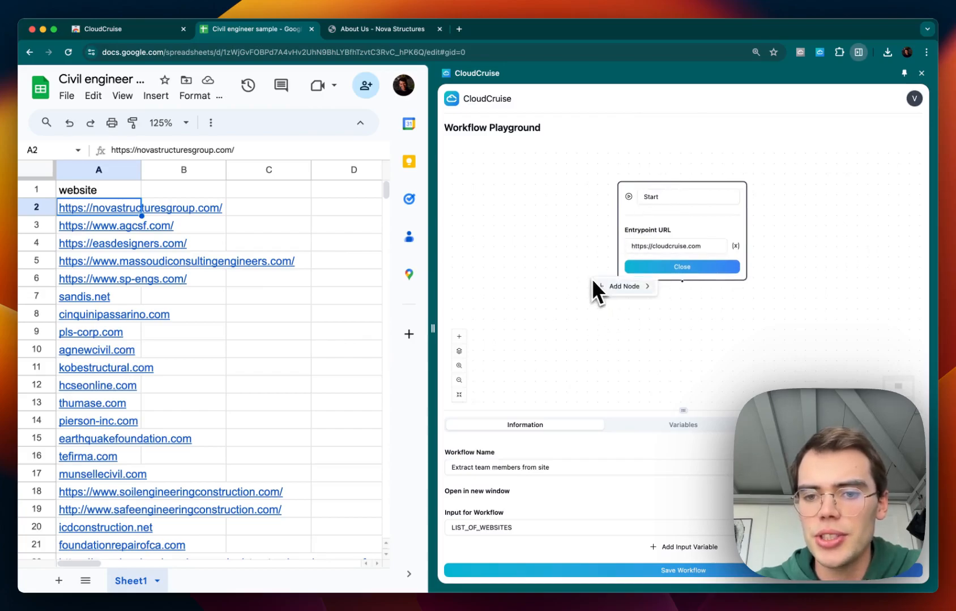
{"action": "mouse_move", "coordinate": [646, 288]}
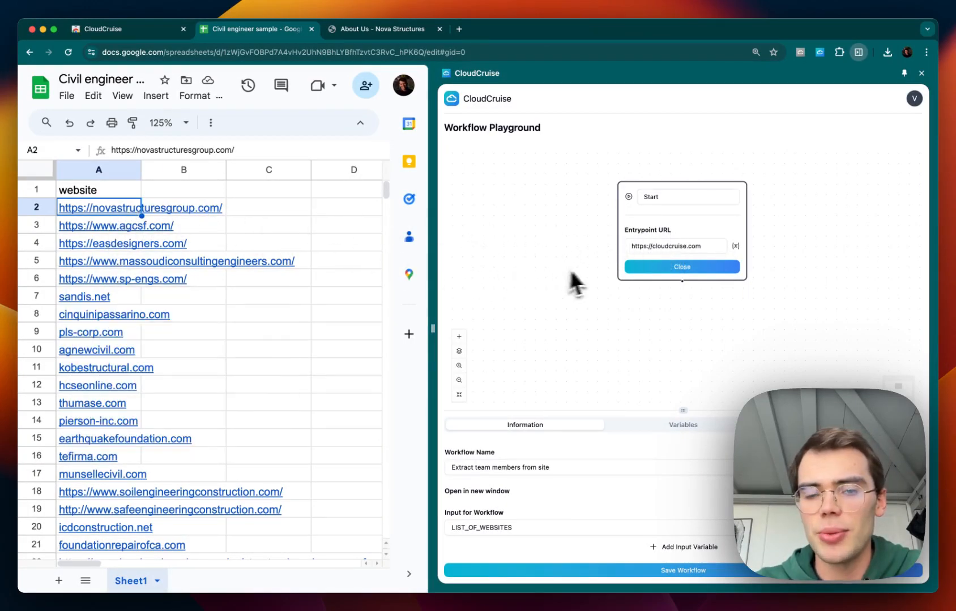
{"action": "left_click", "coordinate": [642, 269]}
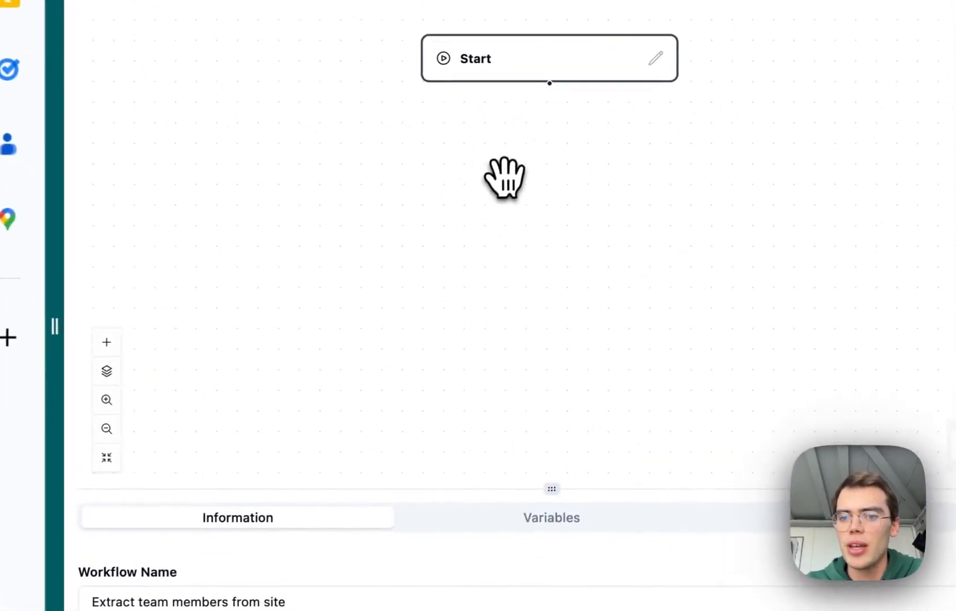
Add a Loop node that iterates over $LIST_OF_WEBSITES.
{"action": "right_click", "coordinate": [662, 255]}
{"action": "mouse_move", "coordinate": [552, 195]}
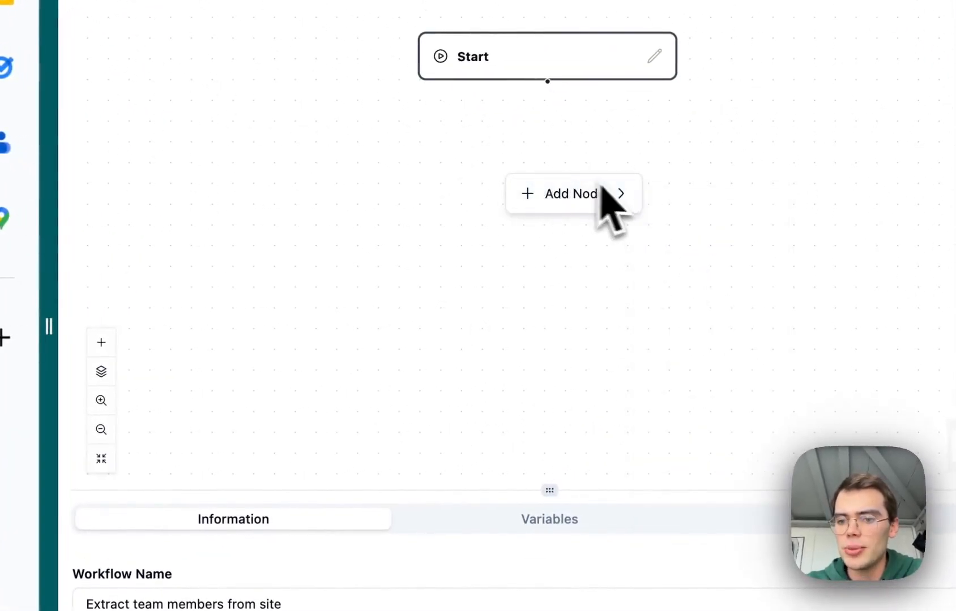
{"action": "left_click", "coordinate": [696, 439]}
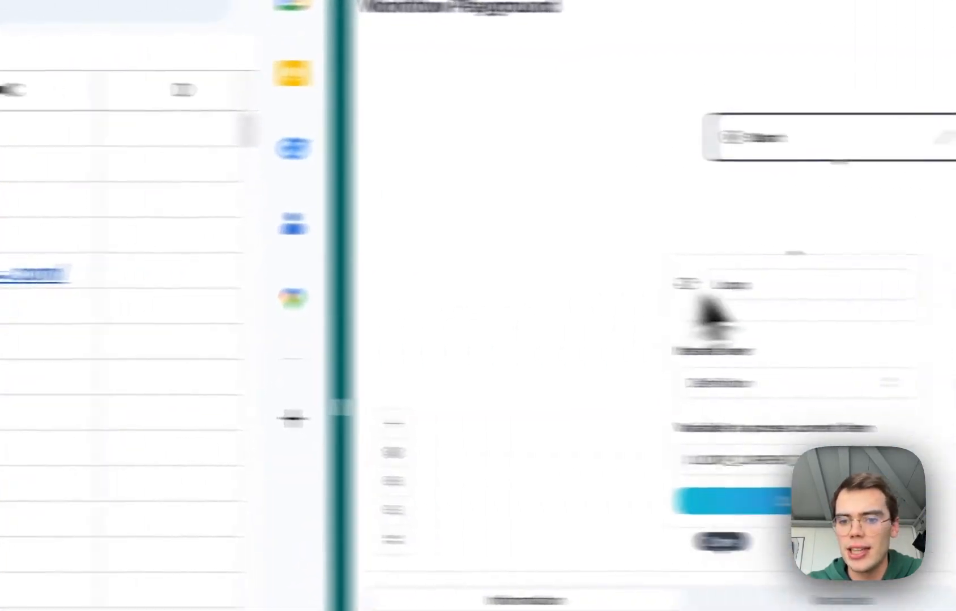
{"action": "left_click", "coordinate": [573, 335]}
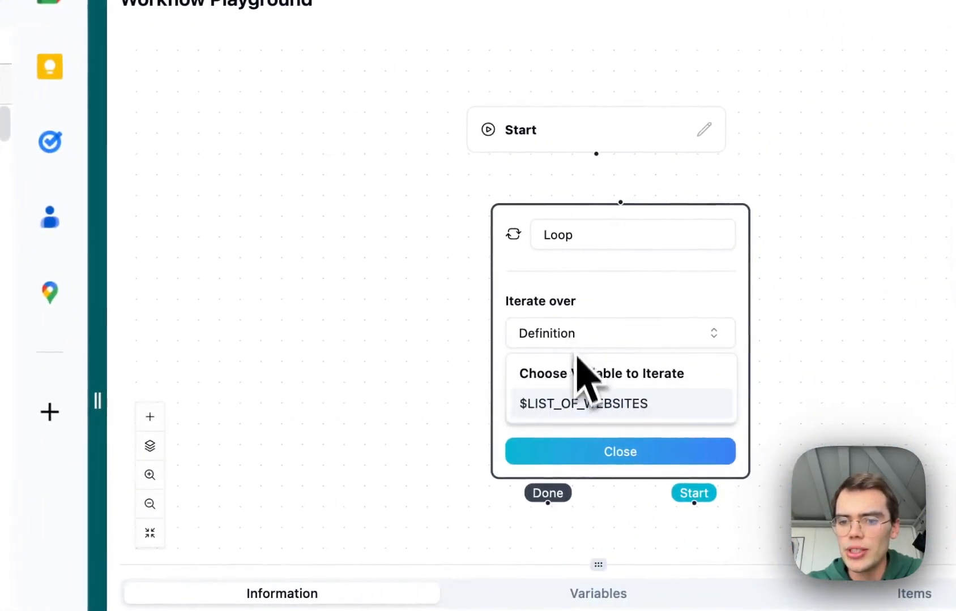
{"action": "left_click", "coordinate": [592, 404]}
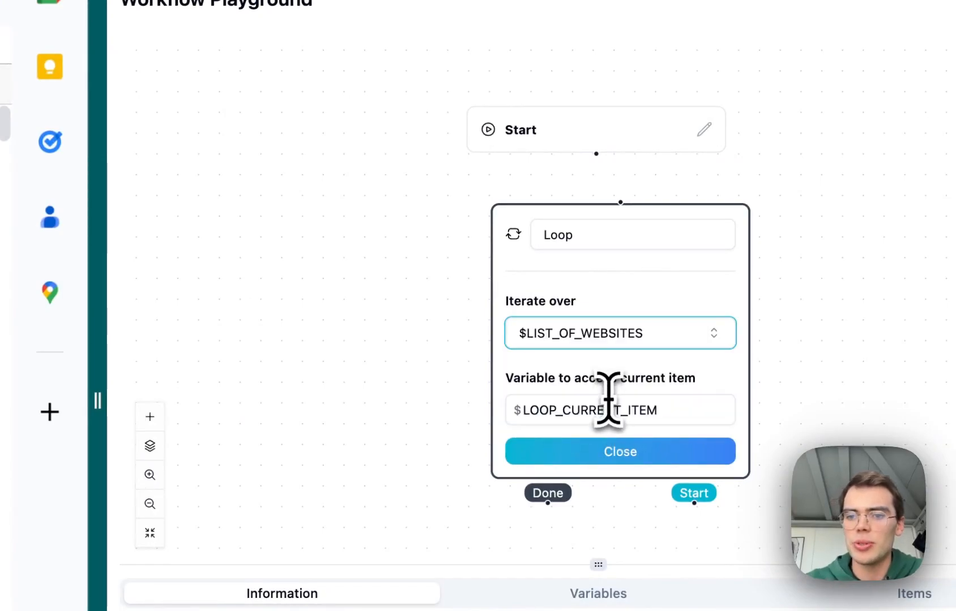
Rename the loop's current-item variable to CURRENT_WEBSITE.
{"action": "double_click", "coordinate": [603, 405]}
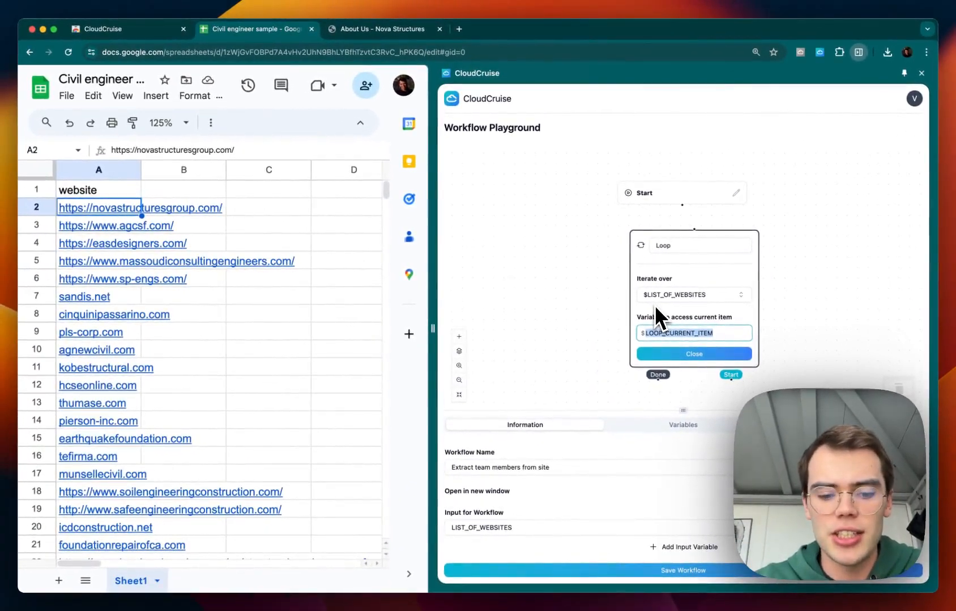
{"action": "type", "text": "CURRENT_WEBSITE"}
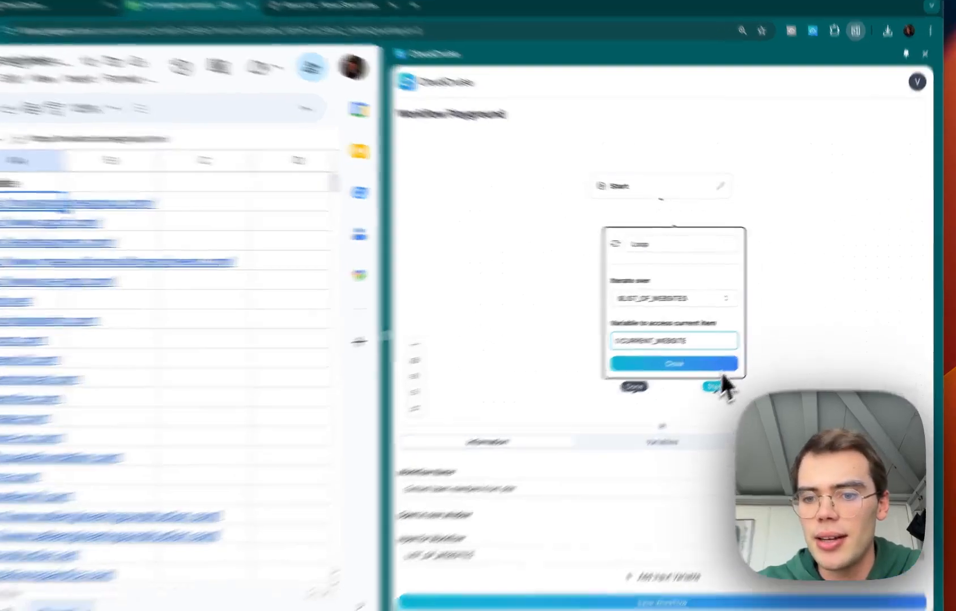
Close the Loop node and connect the Start node to it.
{"action": "left_click", "coordinate": [718, 367]}
{"action": "left_click_drag", "start_coordinate": [661, 199], "coordinate": [675, 218]}
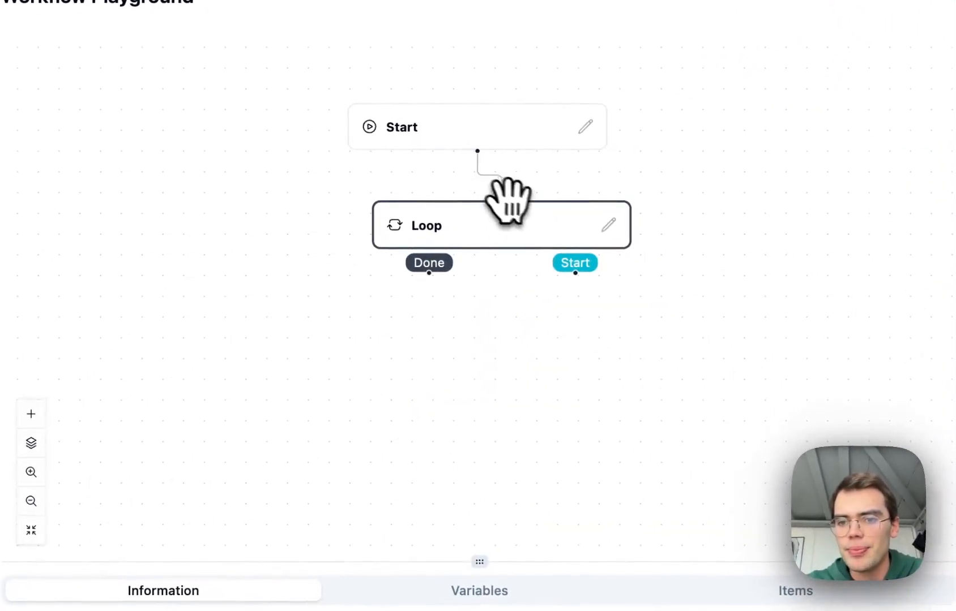
{"action": "left_click_drag", "start_coordinate": [505, 199], "coordinate": [486, 209]}
Add a Navigate node below the loop and clear its URL field.
{"action": "scroll", "coordinate": [604, 345], "scroll_direction": "right", "scroll_amount": 5}
{"action": "left_click_drag", "start_coordinate": [294, 219], "coordinate": [408, 280]}
{"action": "mouse_move", "coordinate": [430, 306]}
{"action": "left_click", "coordinate": [538, 335]}
{"action": "triple_click", "coordinate": [348, 398]}
{"action": "key", "text": "BackSpace"}
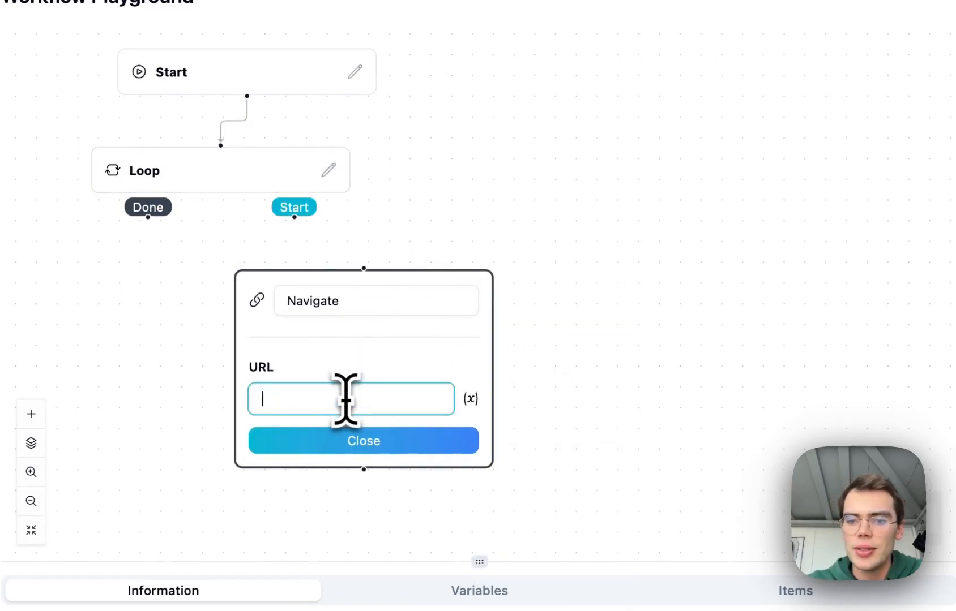
Set the Navigate node's URL to the variable {$CURRENT_WEBSITE[url]} and close the node.
{"action": "left_click", "coordinate": [470, 398]}
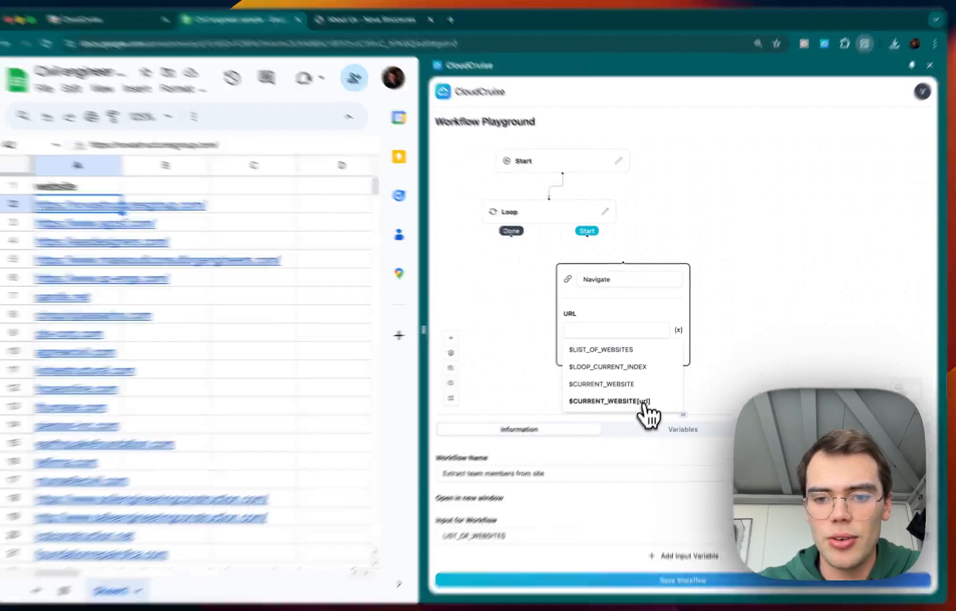
{"action": "left_click", "coordinate": [642, 398]}
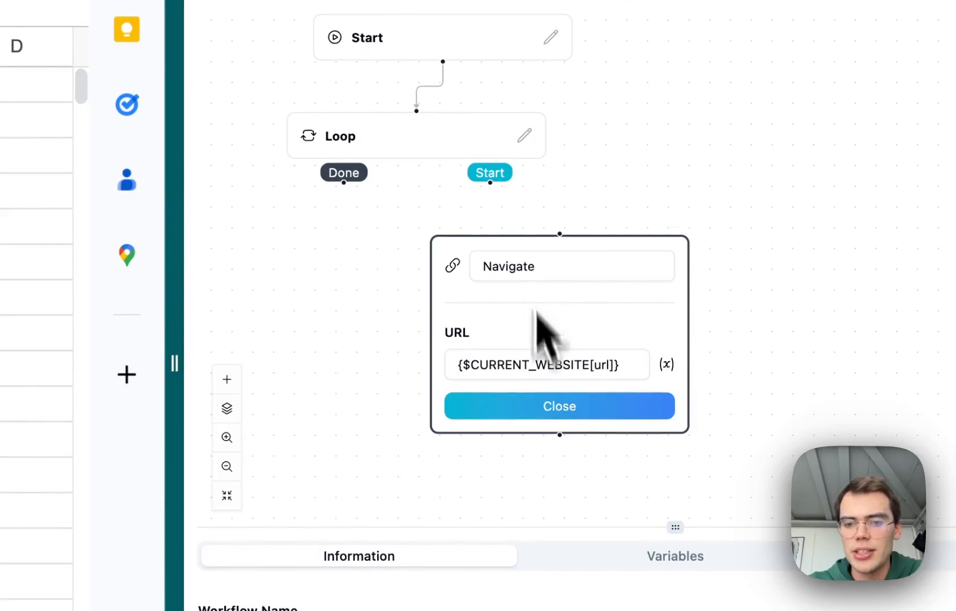
{"action": "left_click", "coordinate": [548, 405]}
Connect the Loop's Start output to the Navigate node.
{"action": "left_click_drag", "start_coordinate": [490, 182], "coordinate": [559, 233]}
{"action": "scroll", "coordinate": [595, 321], "scroll_direction": "down", "scroll_amount": 4}
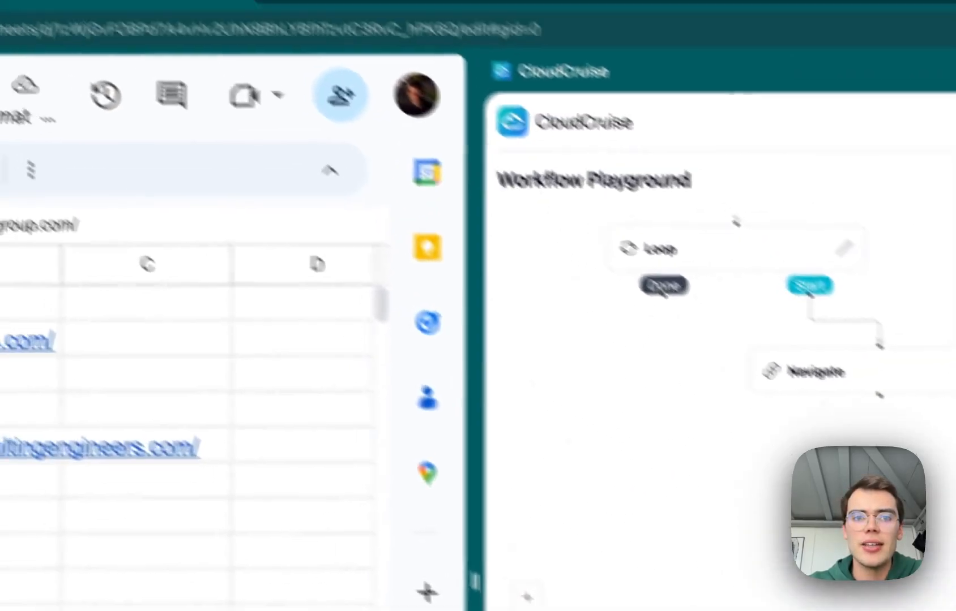
View the first company's About Us page in its browser tab, then return to the spreadsheet tab.
{"action": "left_click", "coordinate": [459, 60]}
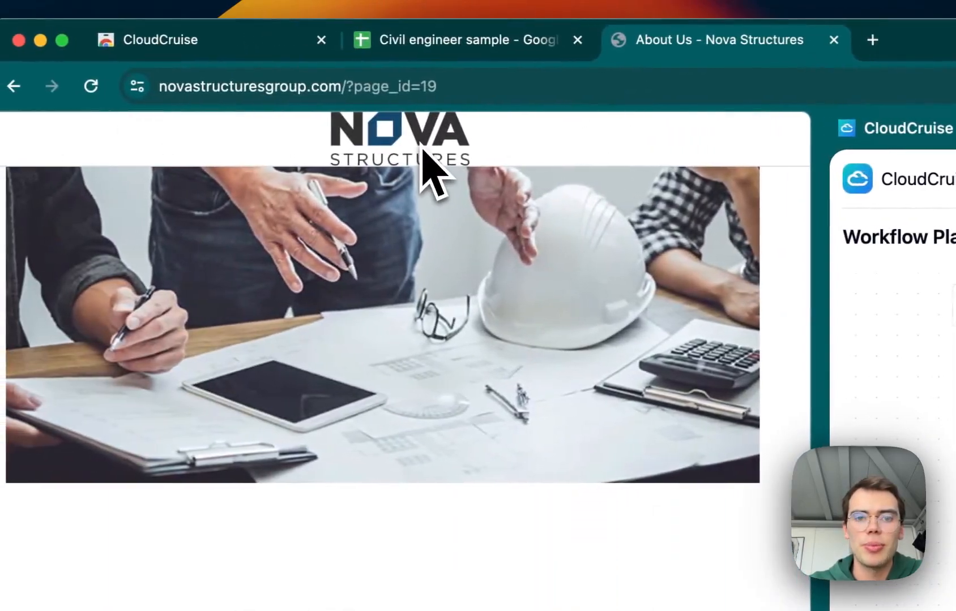
{"action": "scroll", "coordinate": [413, 187], "scroll_direction": "up", "scroll_amount": 10}
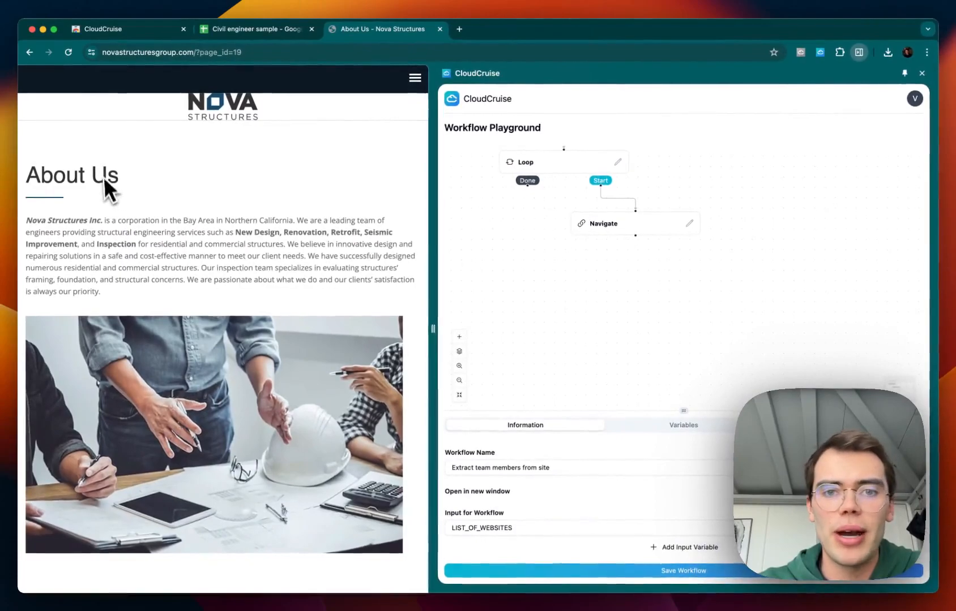
{"action": "left_click", "coordinate": [234, 35]}
Add an Explore node below the Navigate node and connect Navigate's output to it.
{"action": "right_click", "coordinate": [615, 269]}
{"action": "mouse_move", "coordinate": [633, 277]}
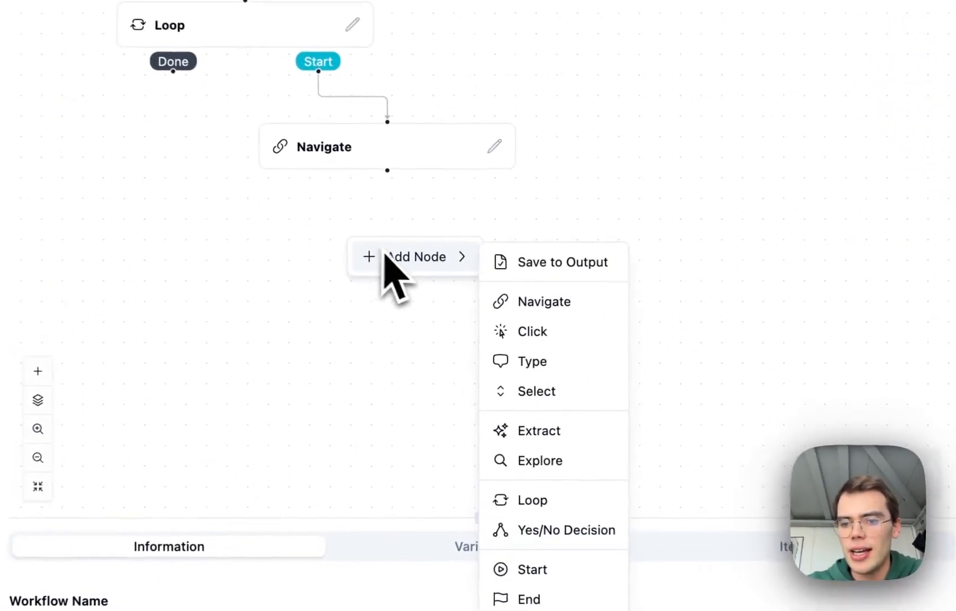
{"action": "left_click", "coordinate": [535, 460]}
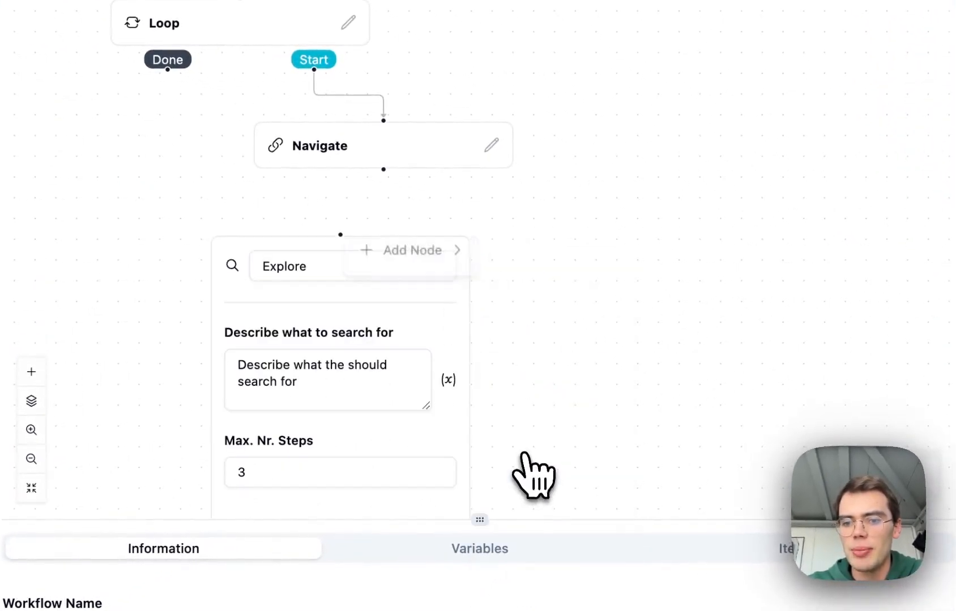
{"action": "left_click_drag", "start_coordinate": [396, 240], "coordinate": [433, 222]}
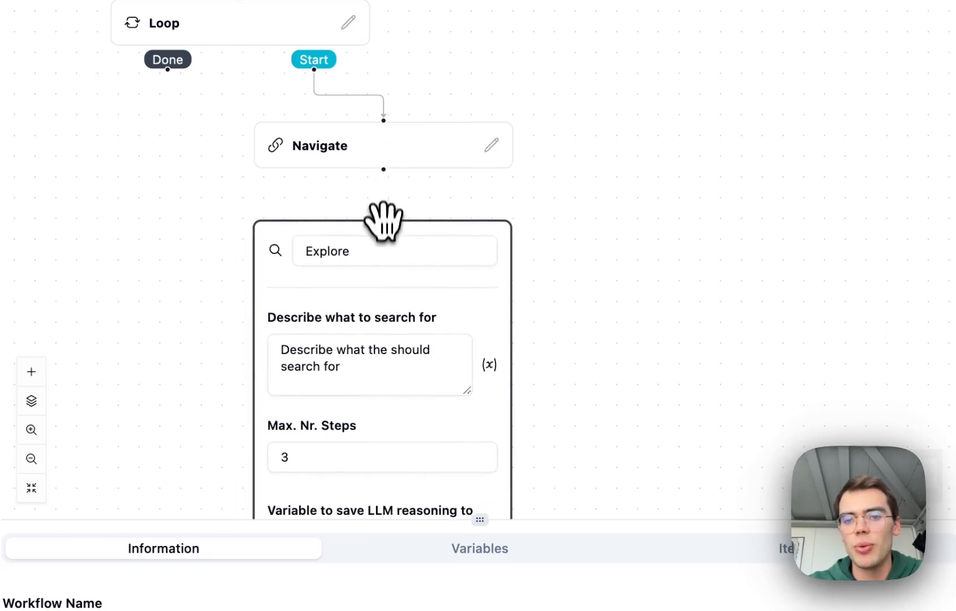
{"action": "left_click_drag", "start_coordinate": [384, 223], "coordinate": [383, 173]}
Describe the Explore search as "Find the team page of this website. Stop when you find at least one name and role of an employee of owner.".
{"action": "scroll", "coordinate": [616, 272], "scroll_direction": "down", "scroll_amount": 3}
{"action": "triple_click", "coordinate": [383, 266]}
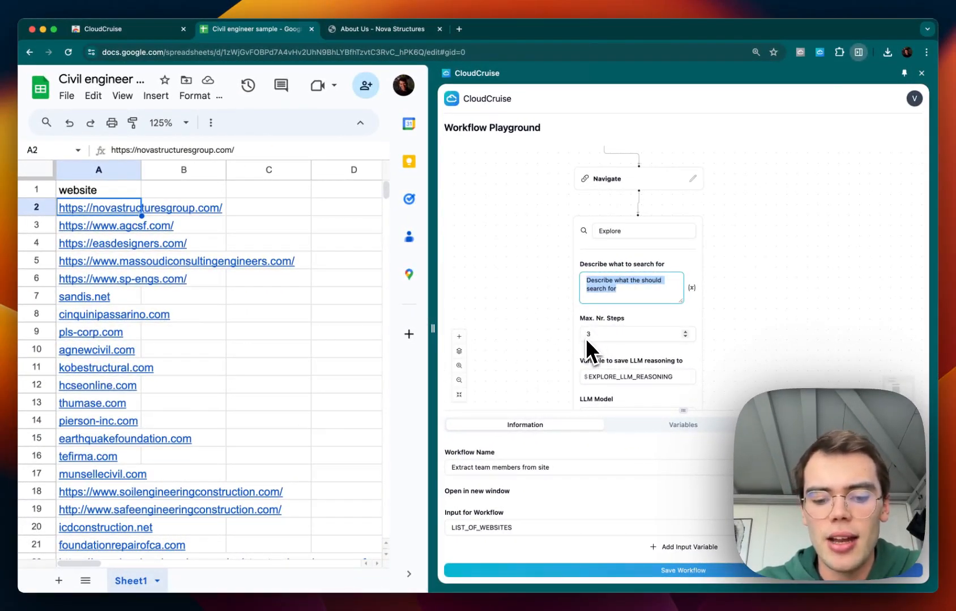
{"action": "type", "text": "Find the te"}
{"action": "type", "text": "am page of this website. Stop when you find at least one name and role o"}
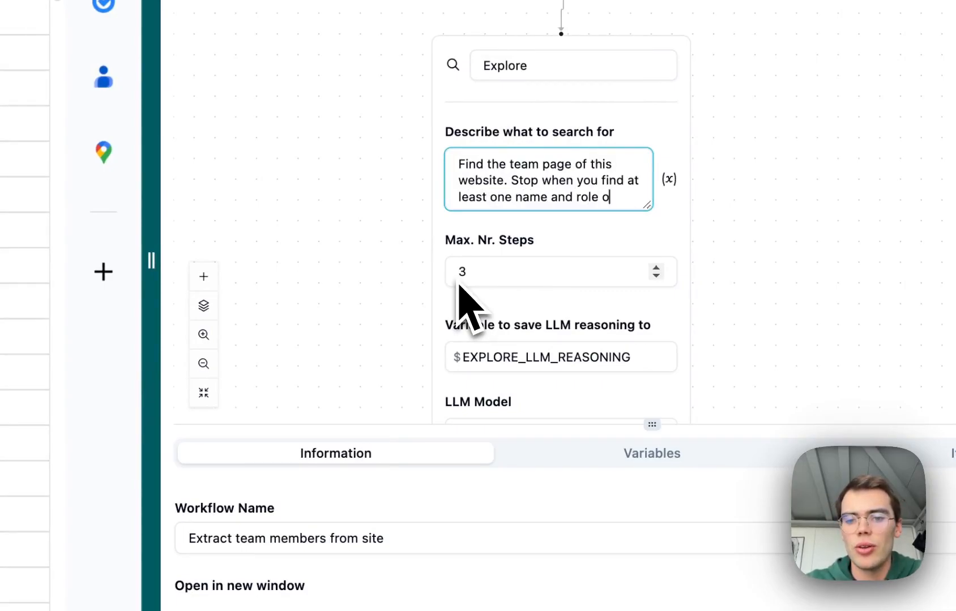
{"action": "type", "text": "n employee of own"}
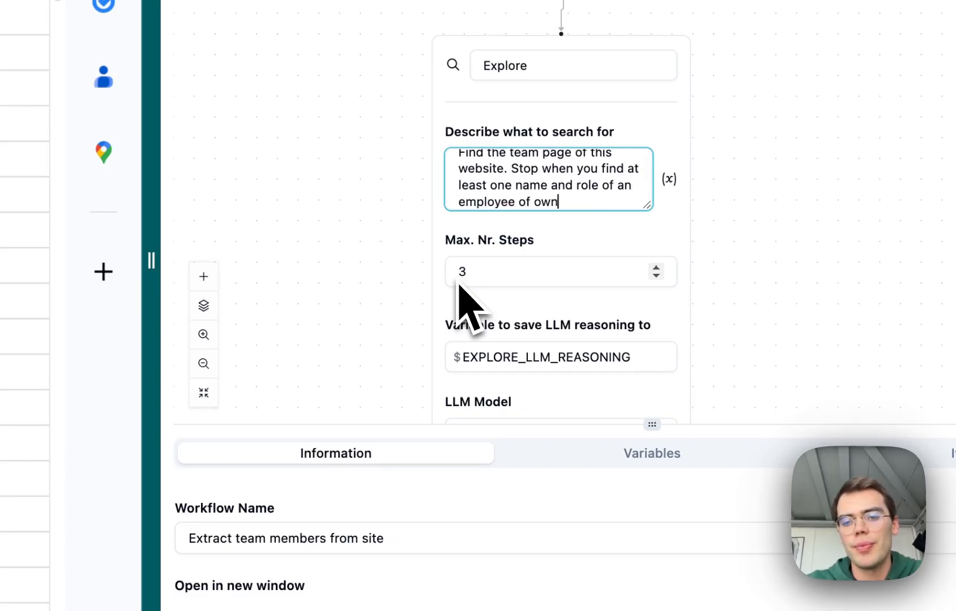
Set the Explore node's Max. Nr. Steps to 2 and close the node.
{"action": "left_click", "coordinate": [501, 273]}
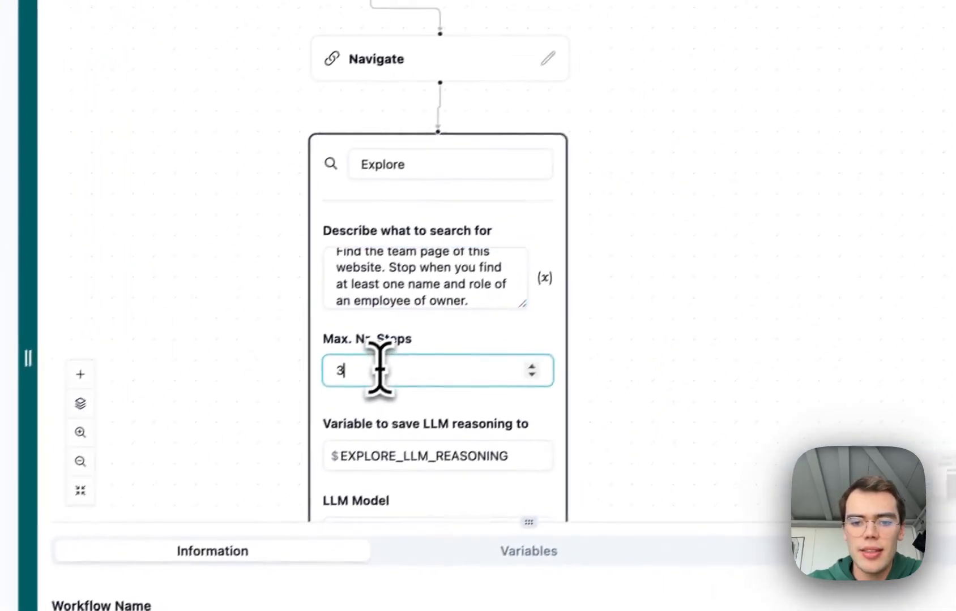
{"action": "key", "text": "BackSpace"}
{"action": "type", "text": "2"}
{"action": "scroll", "coordinate": [535, 368], "scroll_direction": "down", "scroll_amount": 3}
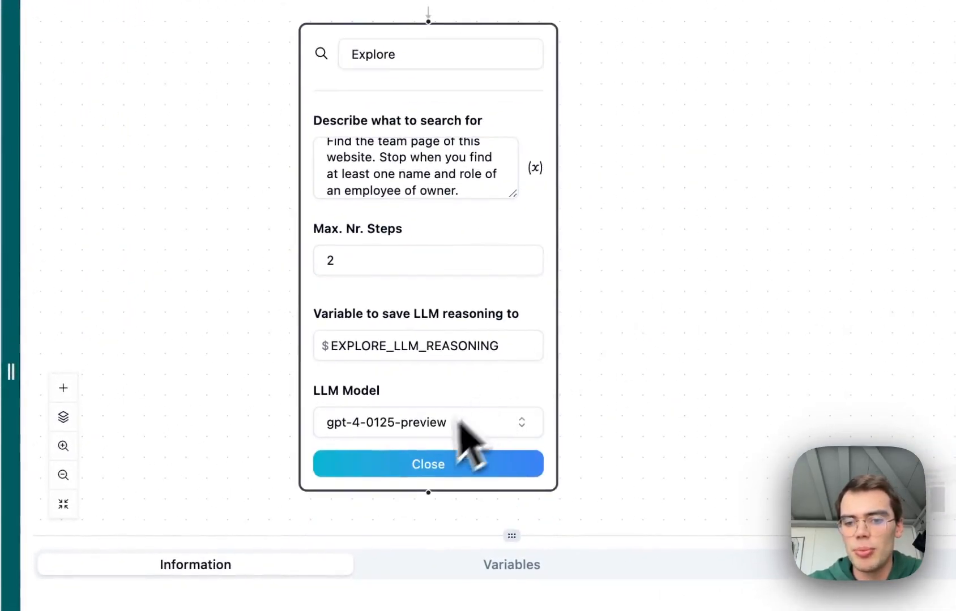
{"action": "left_click", "coordinate": [429, 463]}
Add an Extract node below the Explore node and connect Explore's output to it.
{"action": "scroll", "coordinate": [538, 294], "scroll_direction": "up", "scroll_amount": 3}
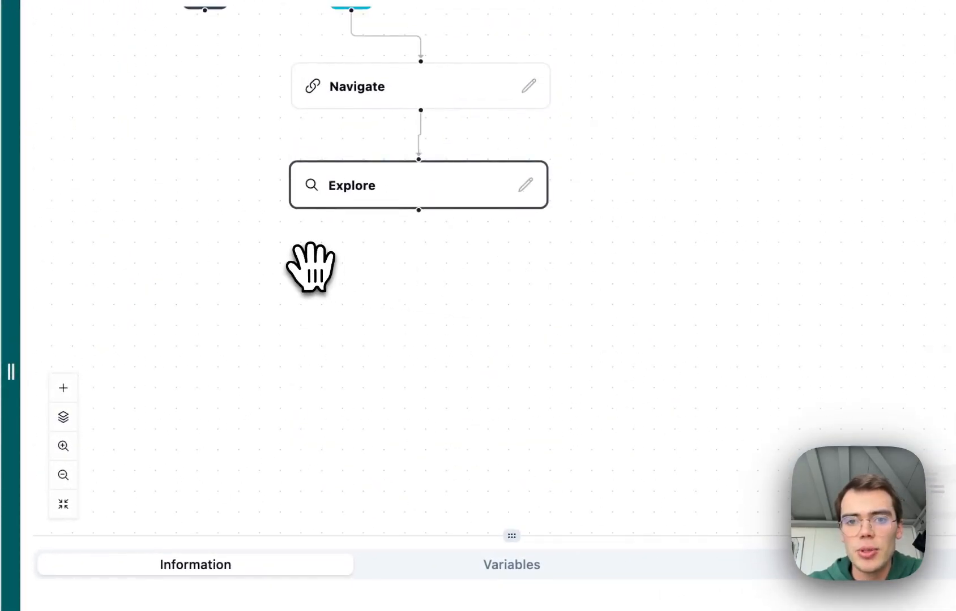
{"action": "right_click", "coordinate": [351, 262]}
{"action": "mouse_move", "coordinate": [368, 278]}
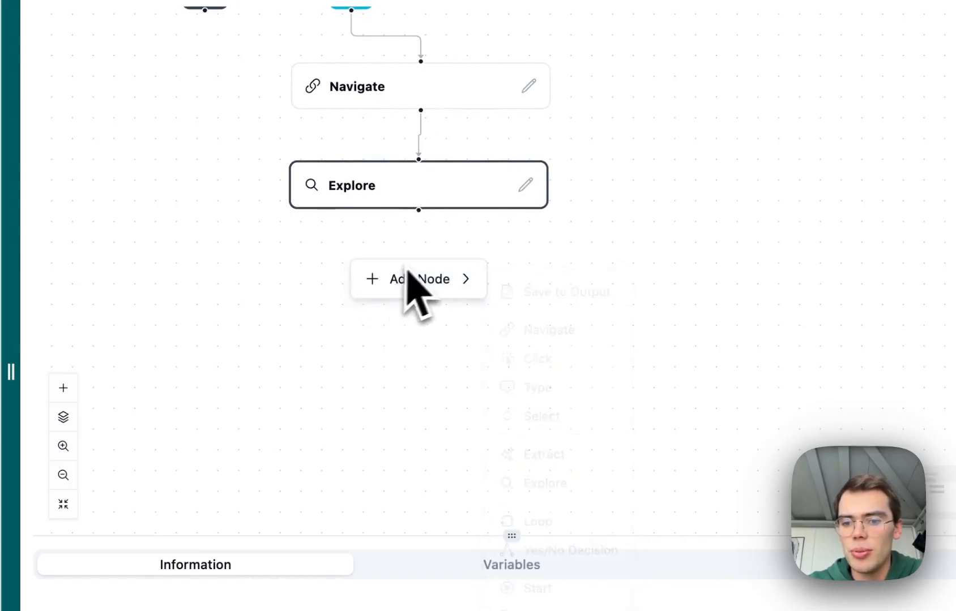
{"action": "left_click", "coordinate": [557, 456]}
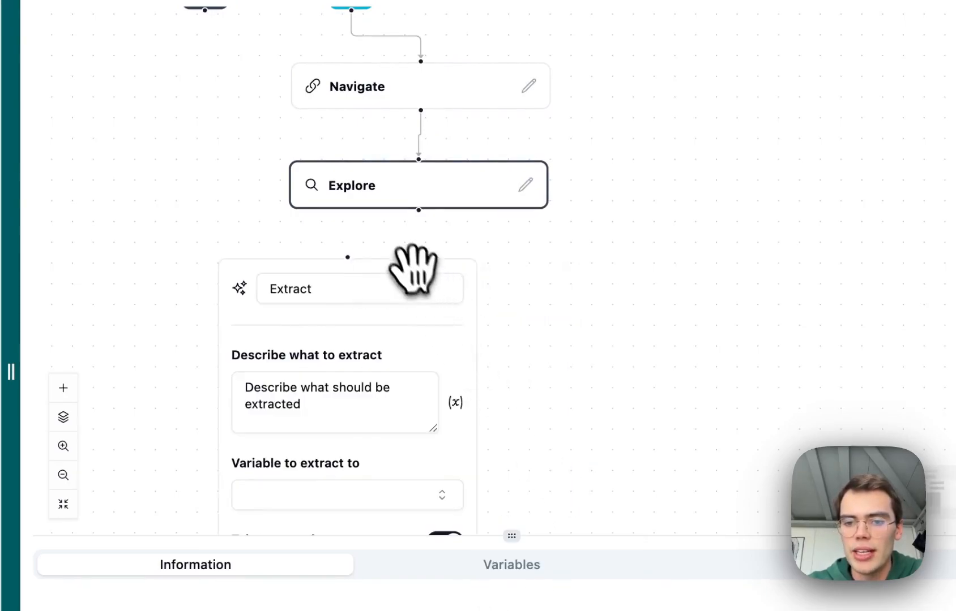
{"action": "left_click_drag", "start_coordinate": [408, 262], "coordinate": [478, 259]}
{"action": "left_click_drag", "start_coordinate": [419, 238], "coordinate": [422, 258]}
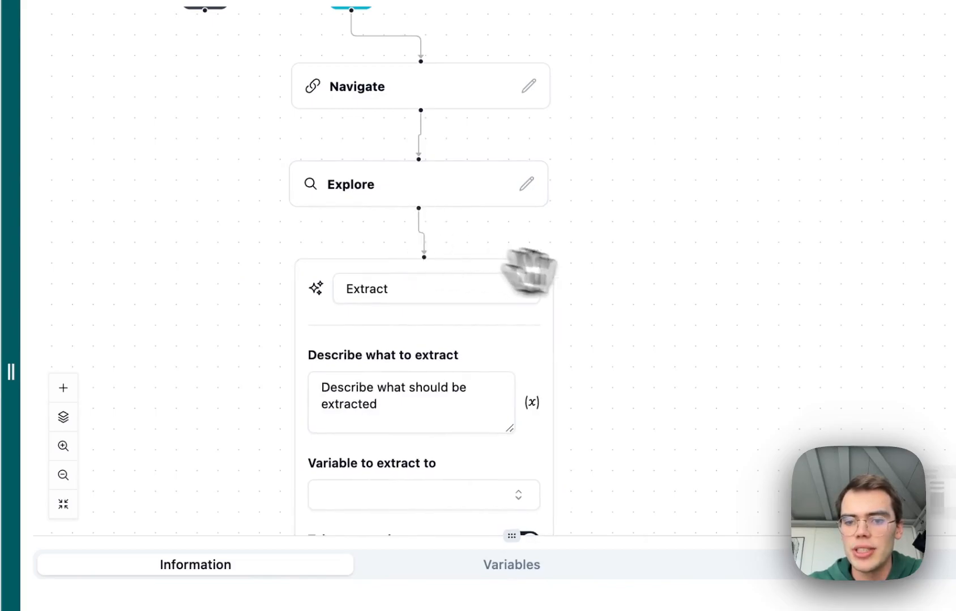
Describe the extraction as "Extract a list of employees from this website. For each employee extract the name, role, email and phone if available.".
{"action": "left_click_drag", "start_coordinate": [645, 299], "coordinate": [644, 162]}
{"action": "double_click", "coordinate": [414, 253]}
{"action": "key", "text": "ctrl+a"}
{"action": "type", "text": "E"}
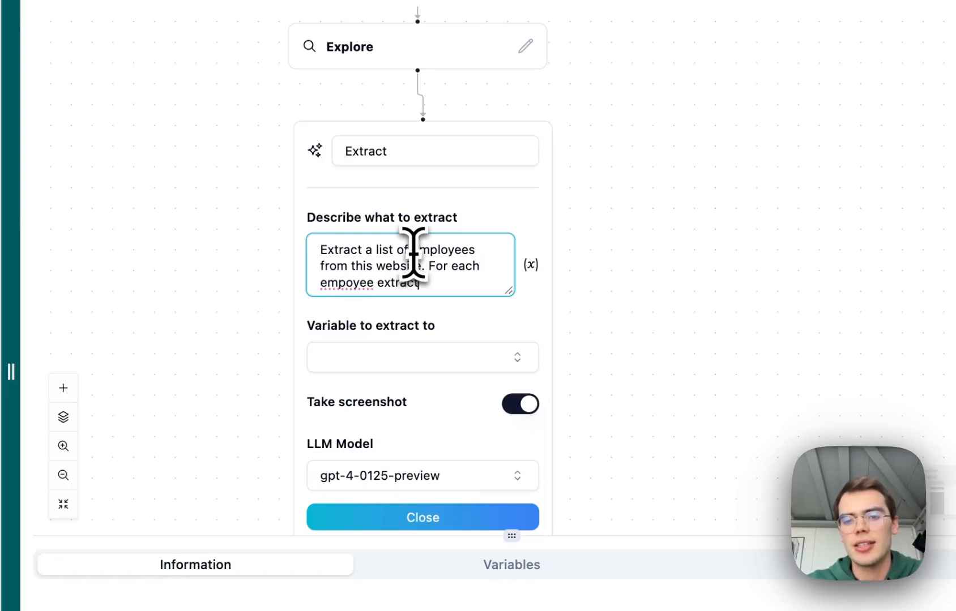
{"action": "left_click", "coordinate": [346, 282]}
{"action": "type", "text": "l"}
{"action": "left_click", "coordinate": [433, 287]}
{"action": "type", "text": "the name, ro"}
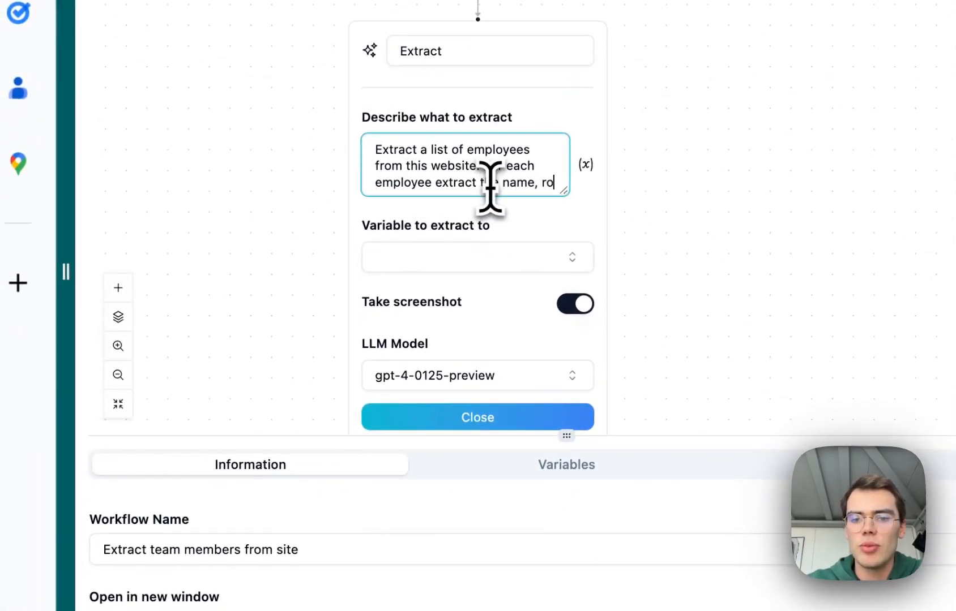
{"action": "type", "text": "le, "}
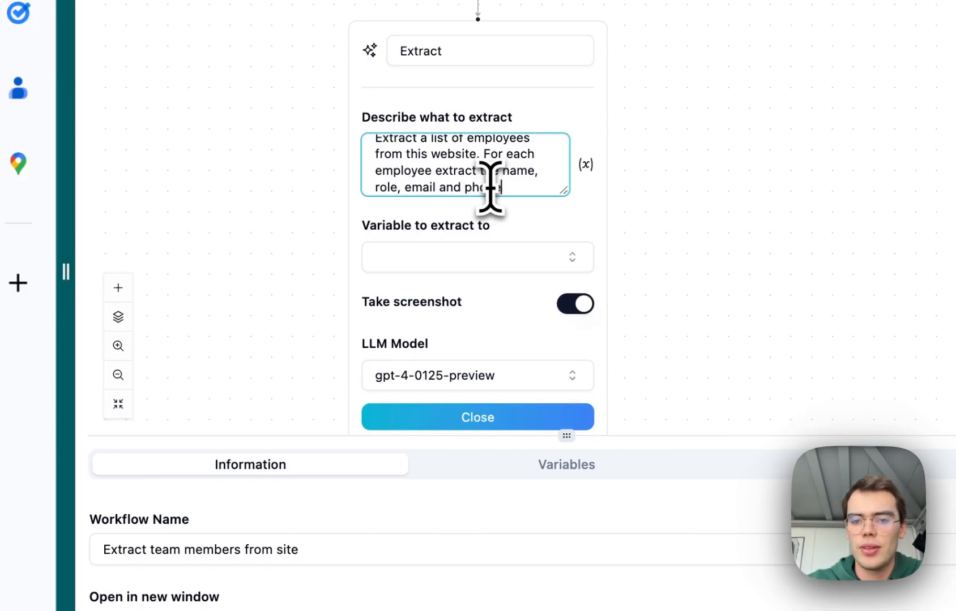
{"action": "type", "text": "email and phone if available."}
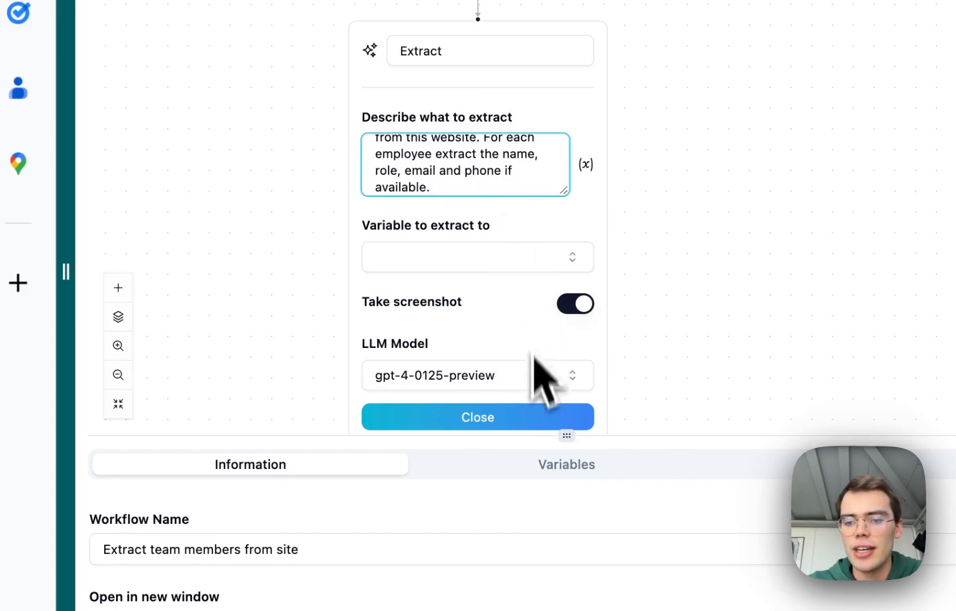
Create a new workflow variable named LIST_OF_EMPLOYEES with type Array.
{"action": "left_click_drag", "start_coordinate": [565, 436], "coordinate": [563, 23]}
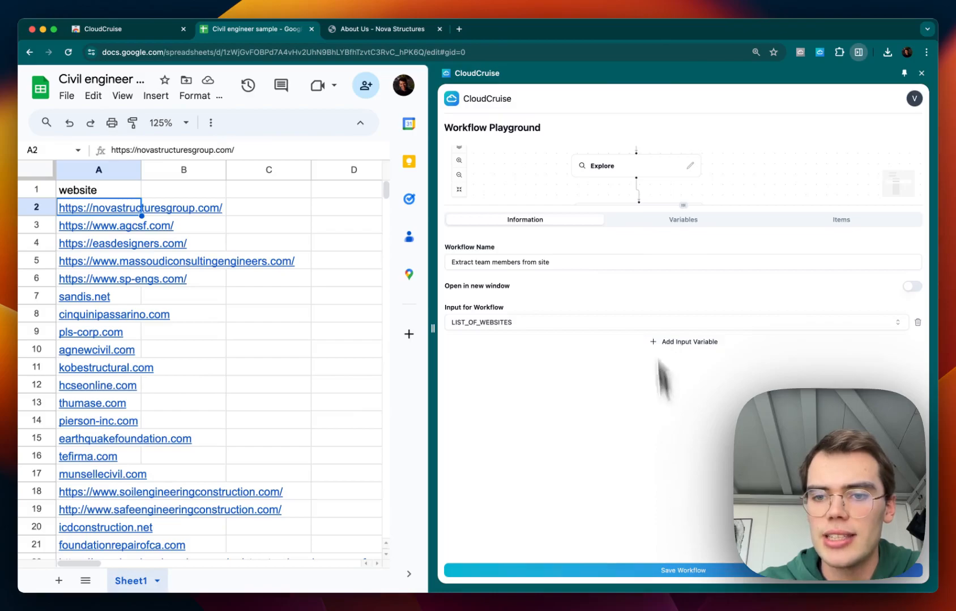
{"action": "left_click", "coordinate": [685, 221]}
{"action": "left_click", "coordinate": [688, 272]}
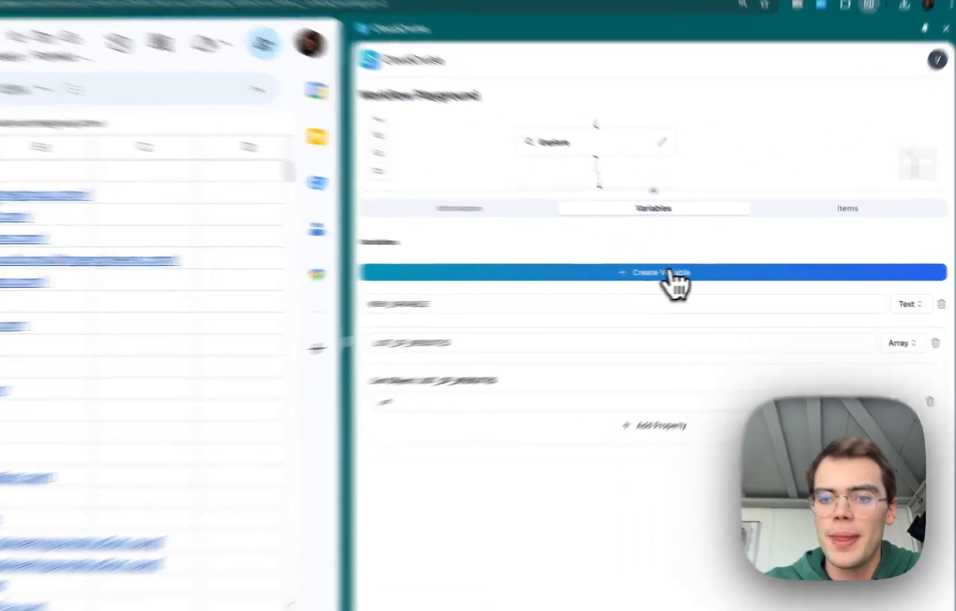
{"action": "double_click", "coordinate": [532, 299]}
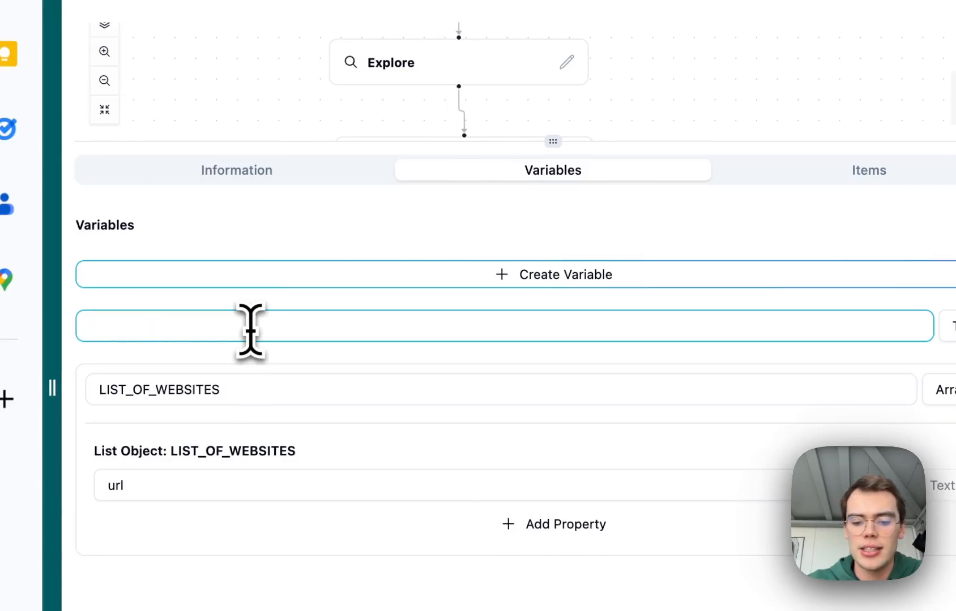
{"action": "type", "text": "LIST_OF_EMPLOYE"}
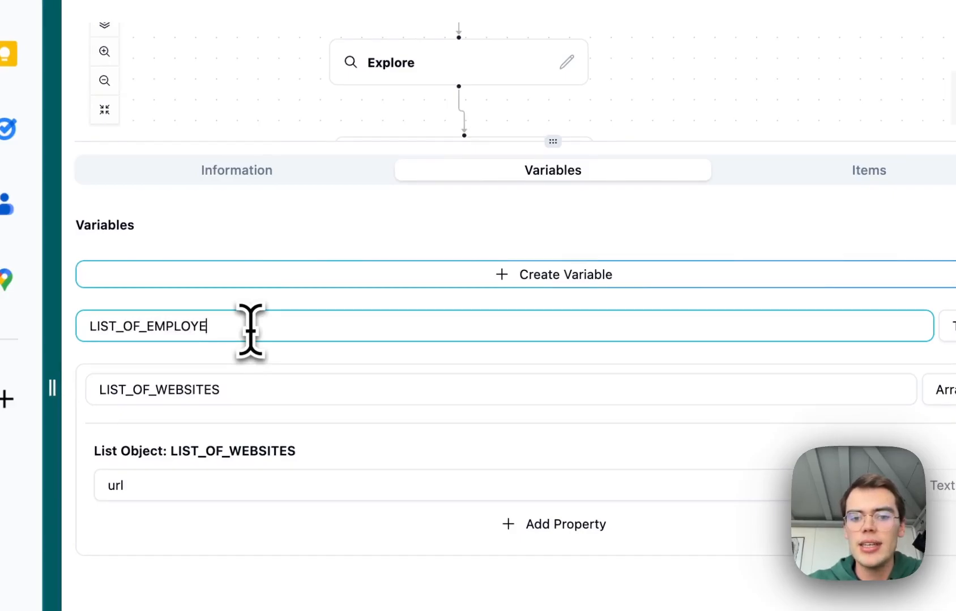
{"action": "type", "text": "ES"}
{"action": "left_click", "coordinate": [951, 327]}
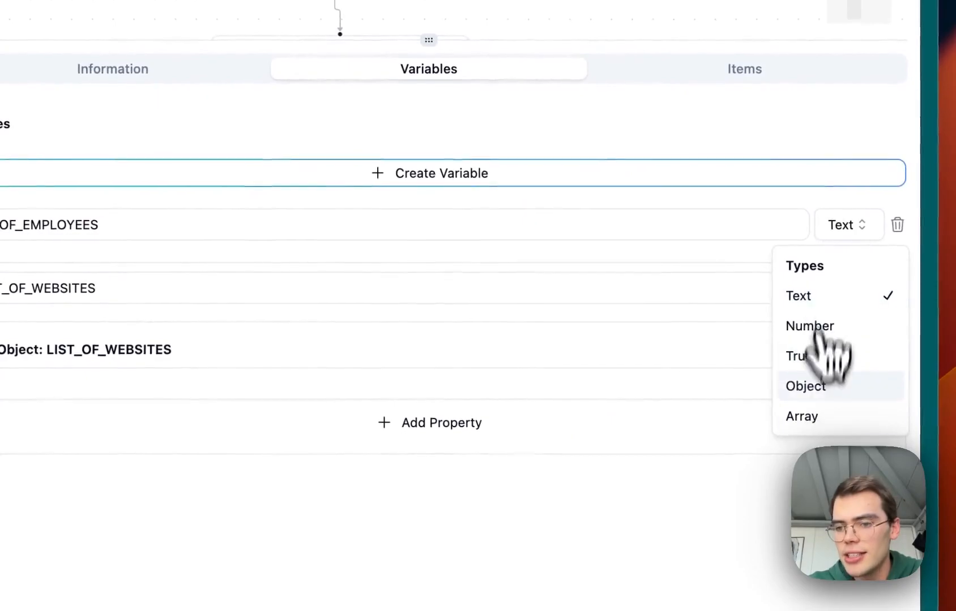
{"action": "left_click", "coordinate": [815, 418]}
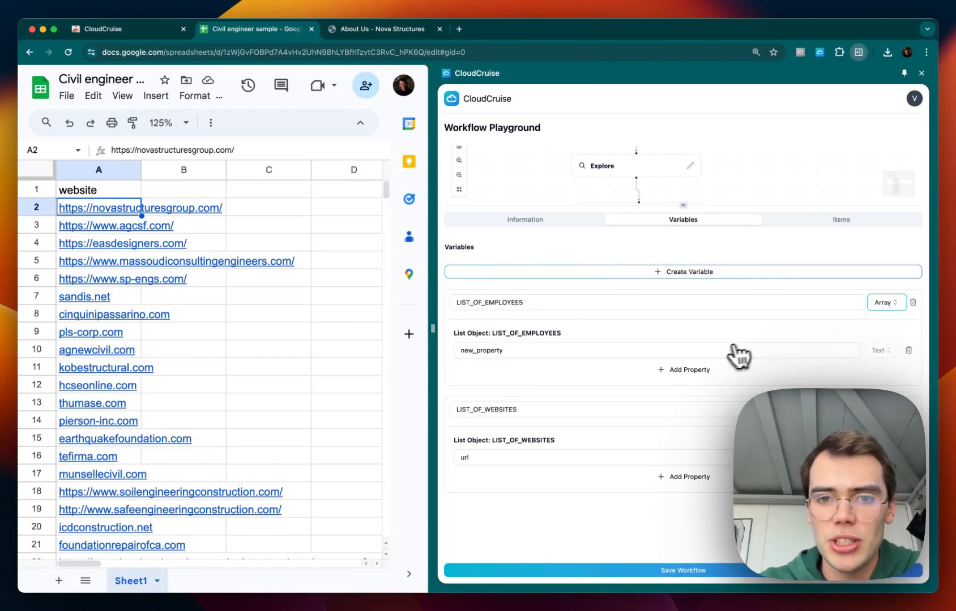
Name the LIST_OF_EMPLOYEES list object's first two properties name and role, adding another property.
{"action": "double_click", "coordinate": [514, 347]}
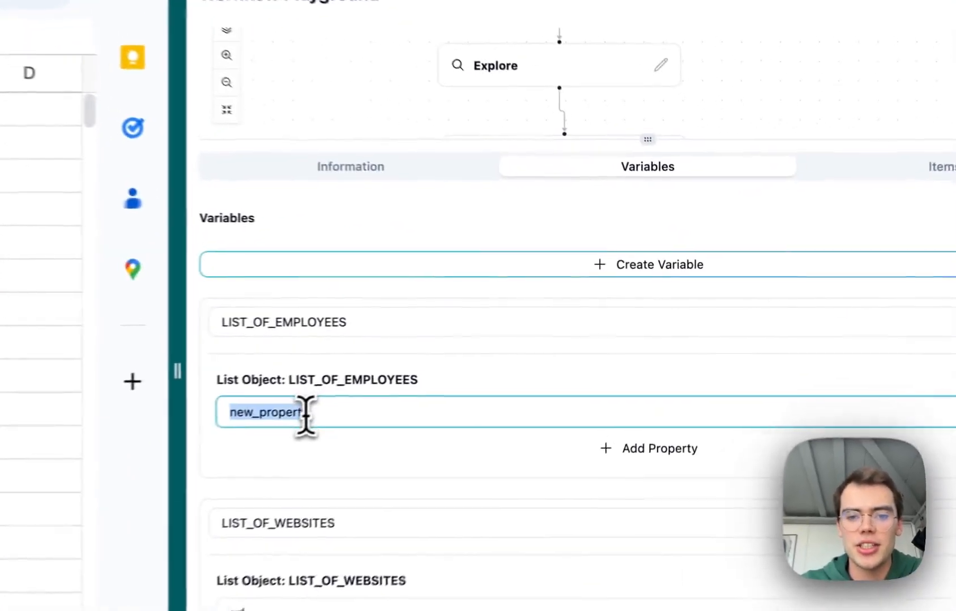
{"action": "type", "text": "name"}
{"action": "left_click", "coordinate": [640, 460]}
{"action": "left_click", "coordinate": [529, 461]}
{"action": "double_click", "coordinate": [526, 462]}
{"action": "type", "text": "role"}
{"action": "left_click", "coordinate": [668, 500]}
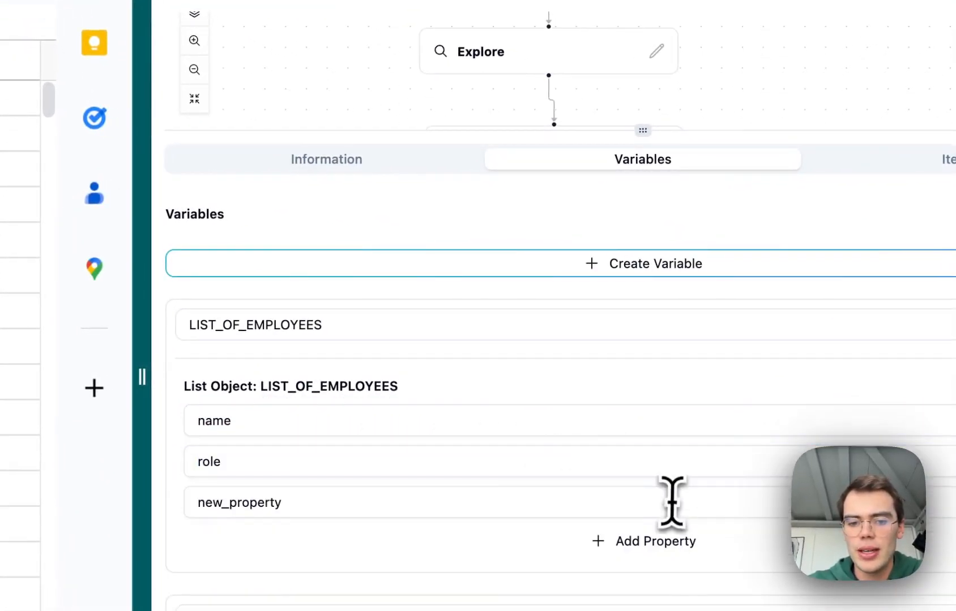
Name the next two LIST_OF_EMPLOYEES properties email and phone.
{"action": "left_click", "coordinate": [523, 501]}
{"action": "left_click_drag", "start_coordinate": [581, 144], "coordinate": [589, 267]}
{"action": "double_click", "coordinate": [305, 486]}
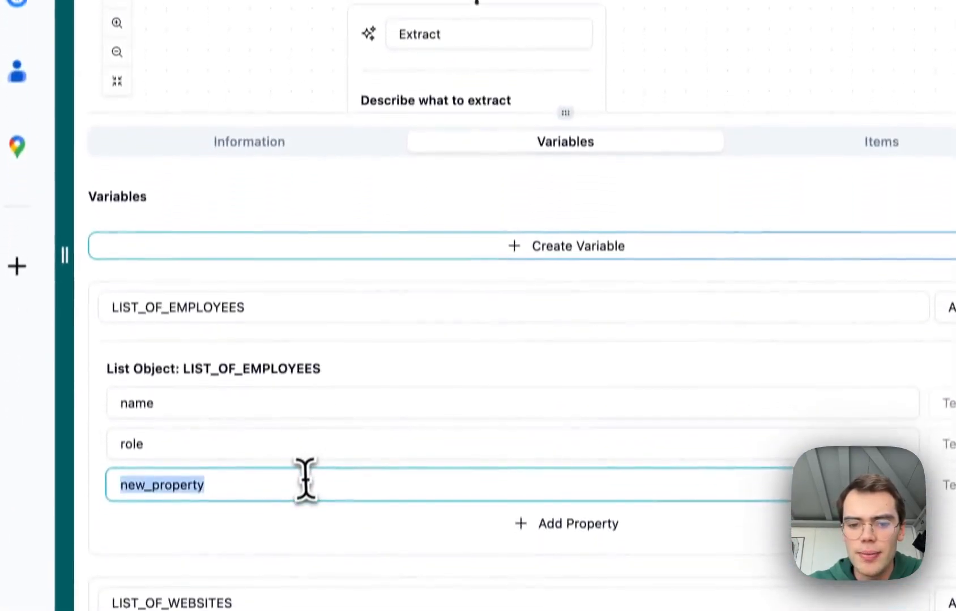
{"action": "type", "text": "email"}
{"action": "left_click", "coordinate": [516, 497]}
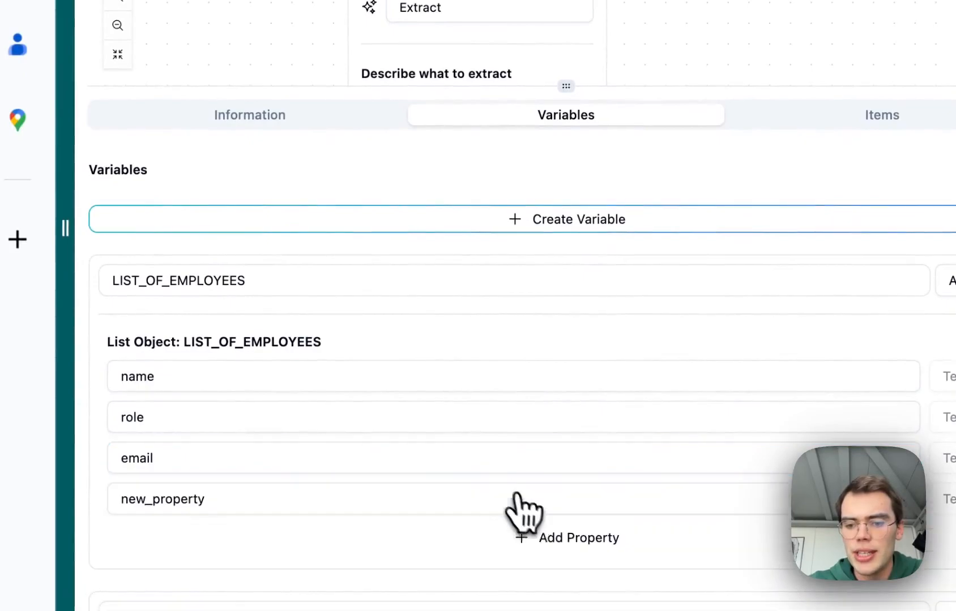
{"action": "left_click", "coordinate": [465, 503]}
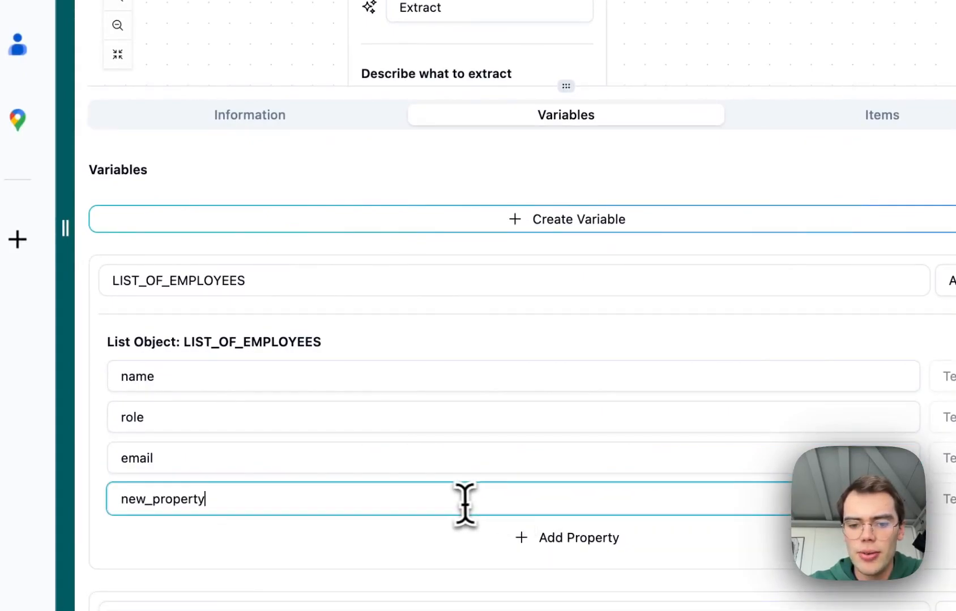
{"action": "double_click", "coordinate": [459, 504]}
{"action": "type", "text": "phone"}
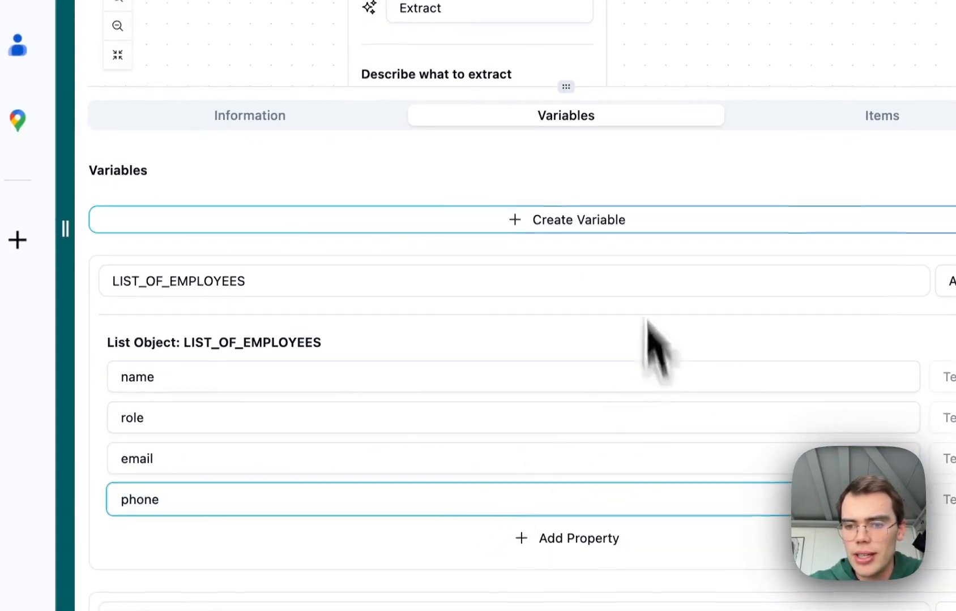
Set the Extract node's variable to extract to LIST_OF_EMPLOYEES and close the node.
{"action": "left_click_drag", "start_coordinate": [568, 89], "coordinate": [573, 340]}
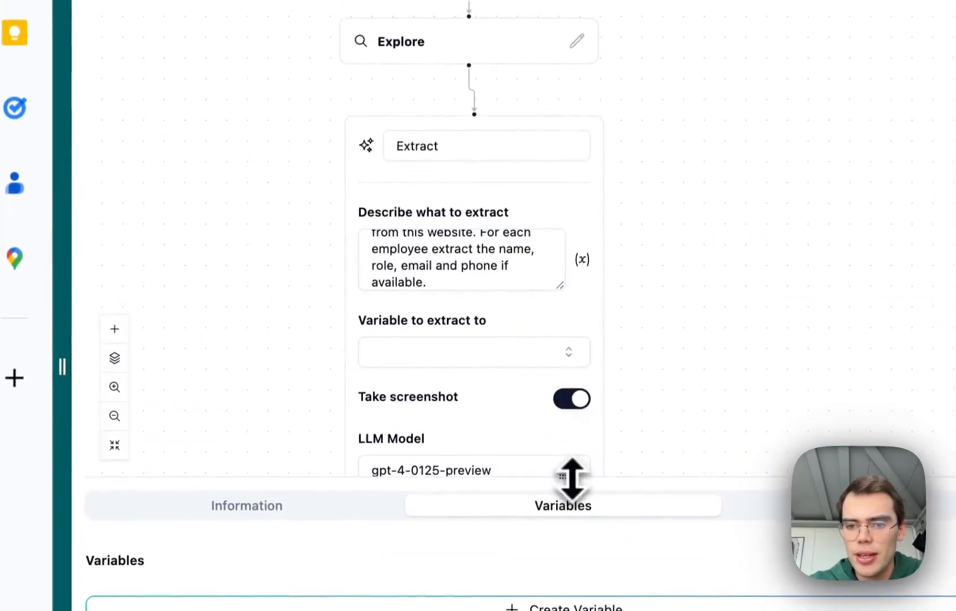
{"action": "left_click", "coordinate": [484, 352]}
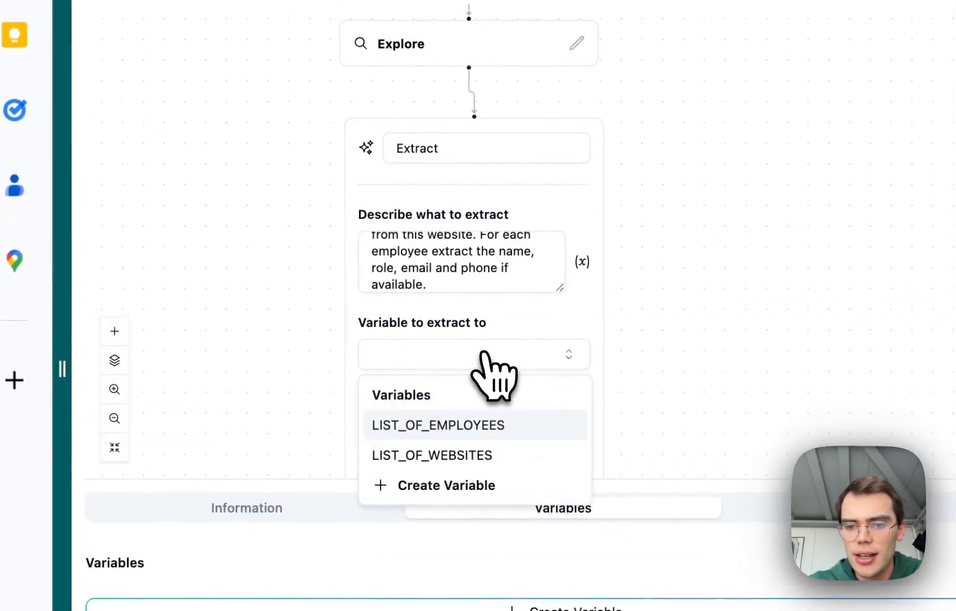
{"action": "left_click", "coordinate": [447, 426]}
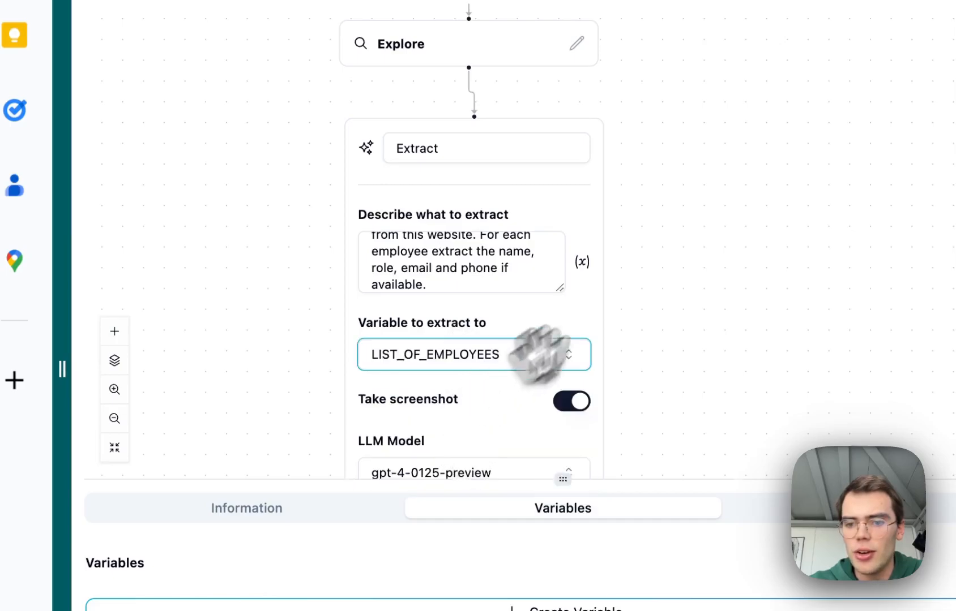
{"action": "left_click_drag", "start_coordinate": [672, 296], "coordinate": [688, 126]}
{"action": "left_click", "coordinate": [512, 343]}
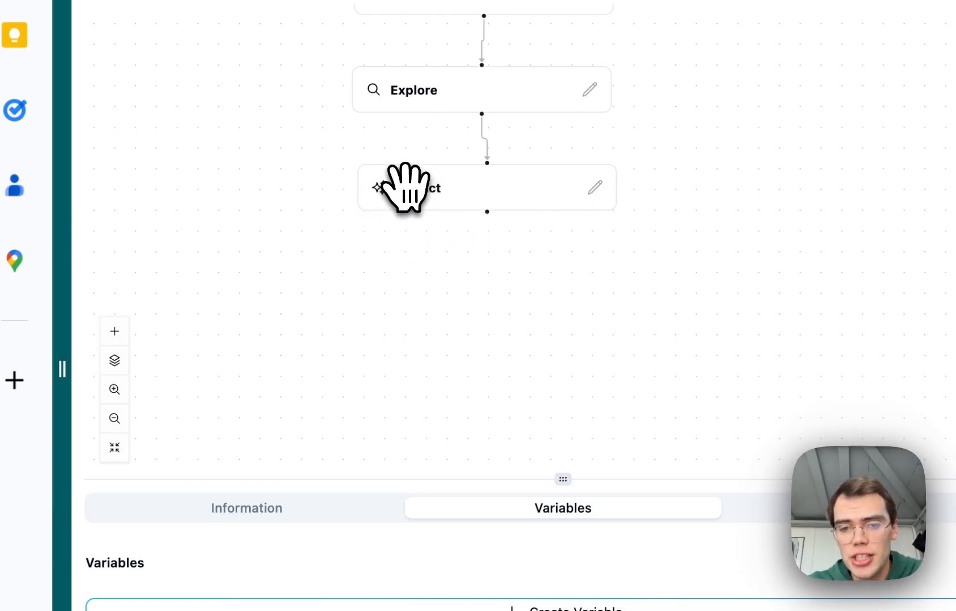
Add a second Loop node below the Extract node.
{"action": "left_click_drag", "start_coordinate": [405, 294], "coordinate": [352, 309]}
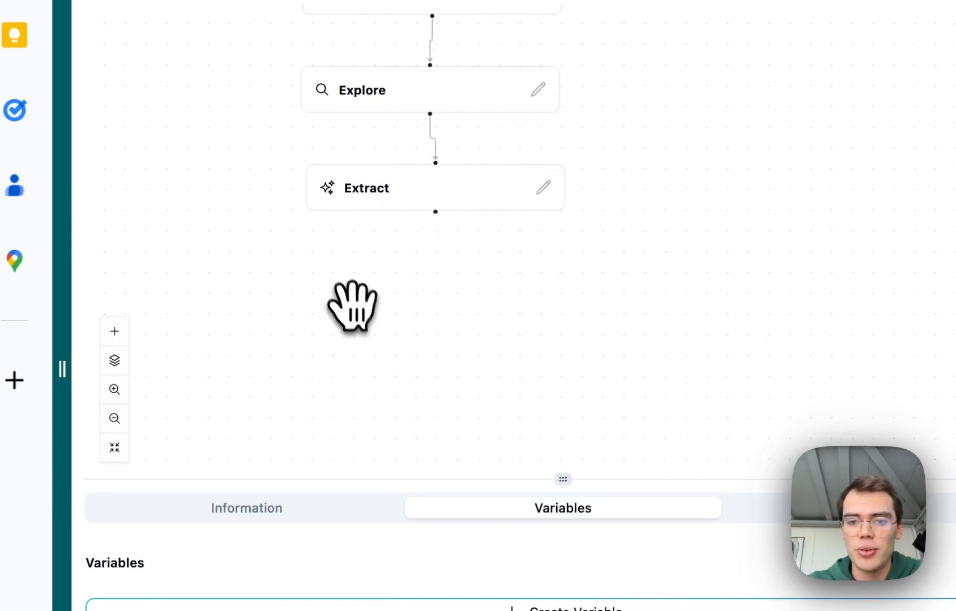
{"action": "right_click", "coordinate": [346, 274]}
{"action": "mouse_move", "coordinate": [403, 297]}
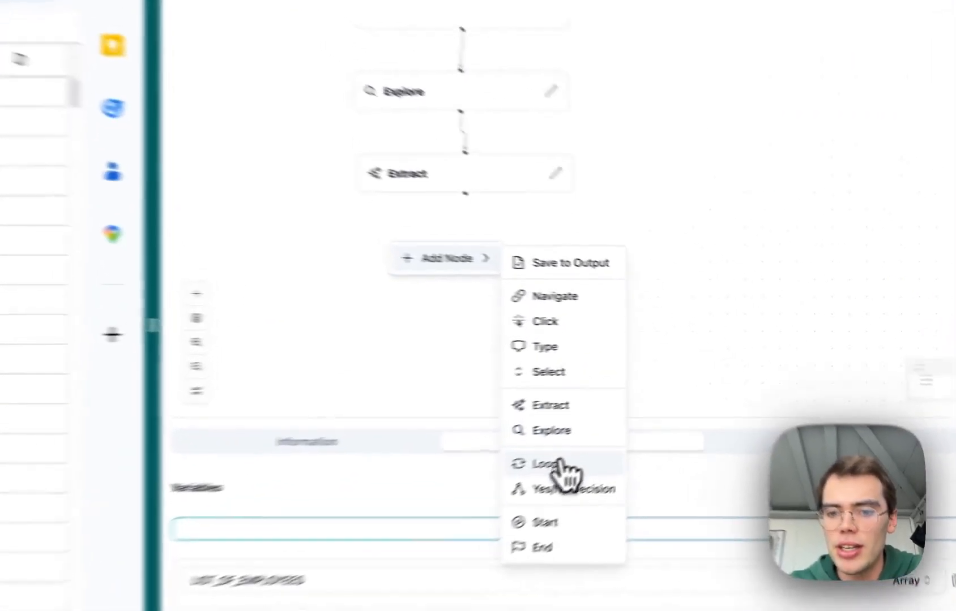
{"action": "left_click", "coordinate": [676, 411]}
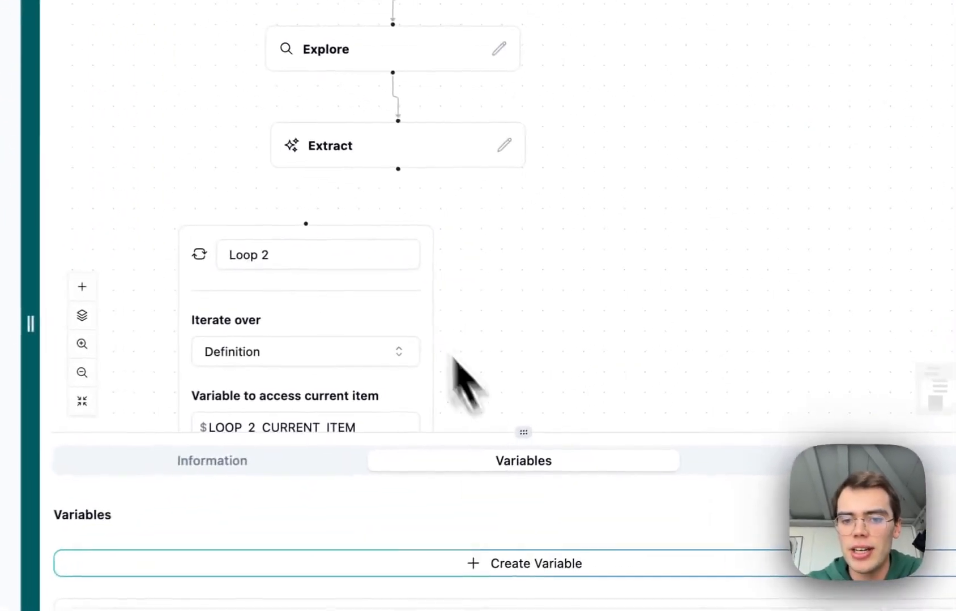
{"action": "left_click_drag", "start_coordinate": [351, 244], "coordinate": [424, 221]}
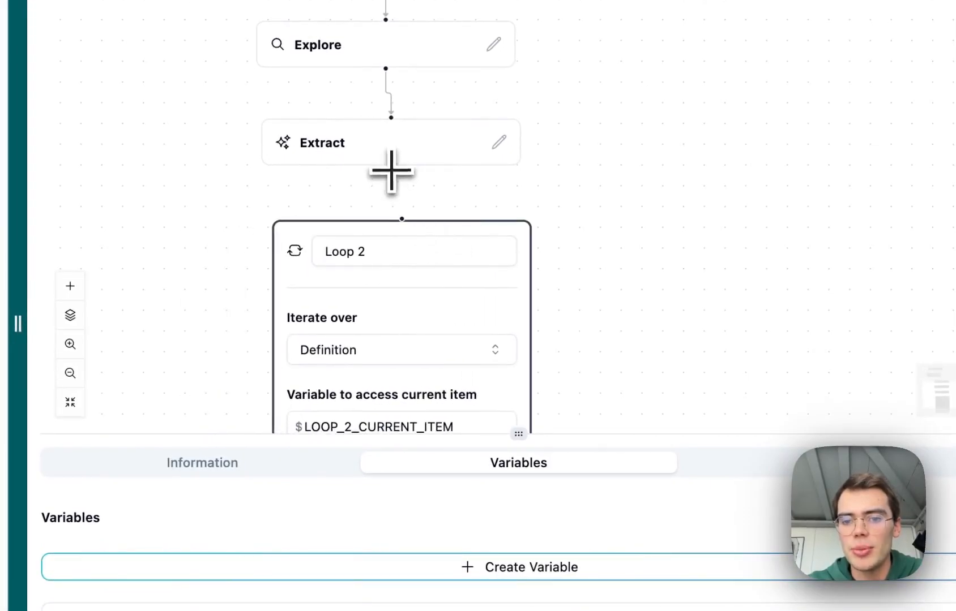
Set Loop 2 to iterate over $LIST_OF_EMPLOYEES with CURRENT_EMPLOYEE as the current-item variable, then close the node.
{"action": "left_click", "coordinate": [392, 214]}
{"action": "left_click_drag", "start_coordinate": [607, 277], "coordinate": [542, 56]}
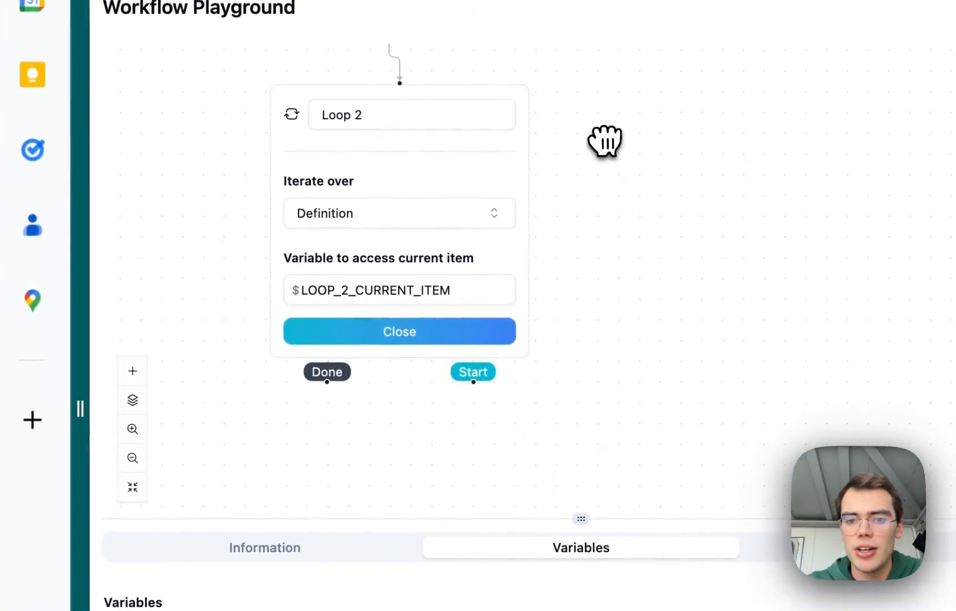
{"action": "left_click", "coordinate": [413, 219]}
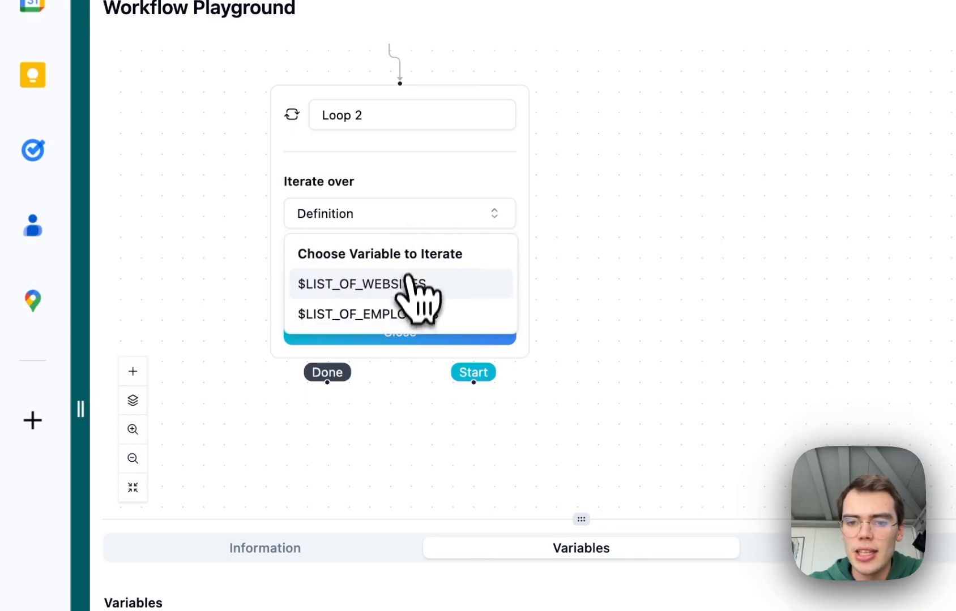
{"action": "left_click", "coordinate": [405, 314]}
{"action": "left_click", "coordinate": [424, 331]}
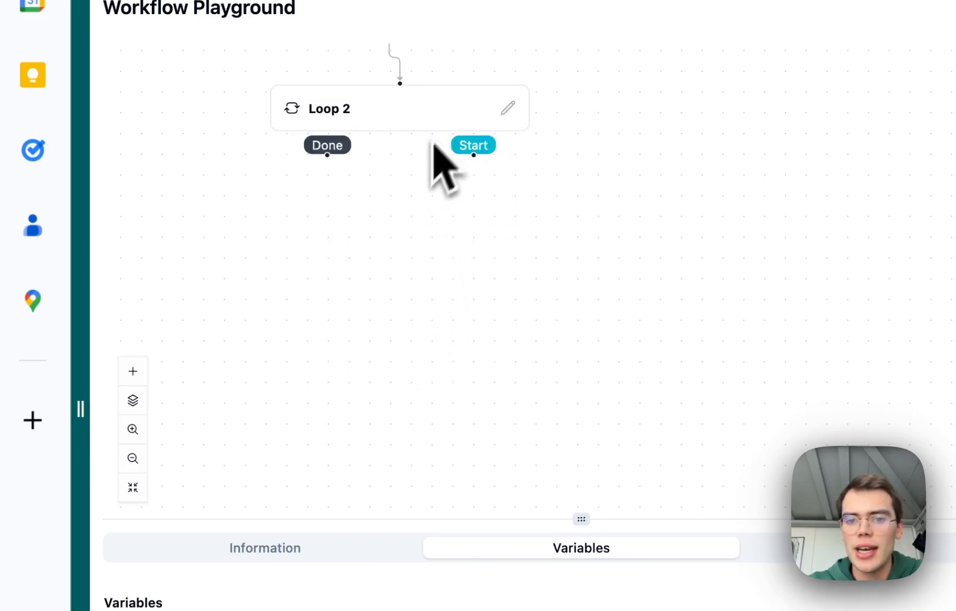
{"action": "left_click", "coordinate": [508, 108]}
{"action": "double_click", "coordinate": [406, 292]}
{"action": "type", "text": "C"}
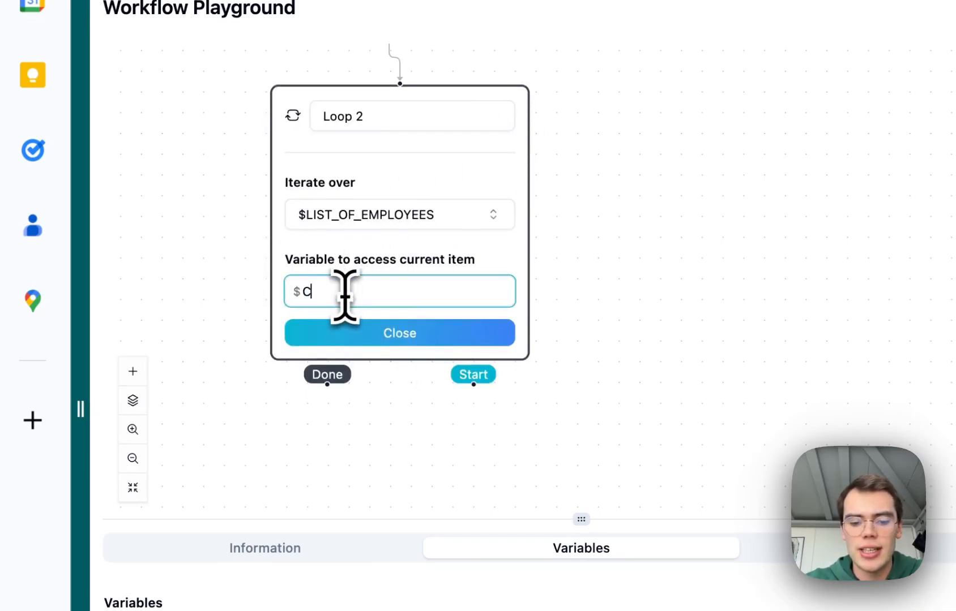
{"action": "type", "text": "URRENT_EMPLOY"}
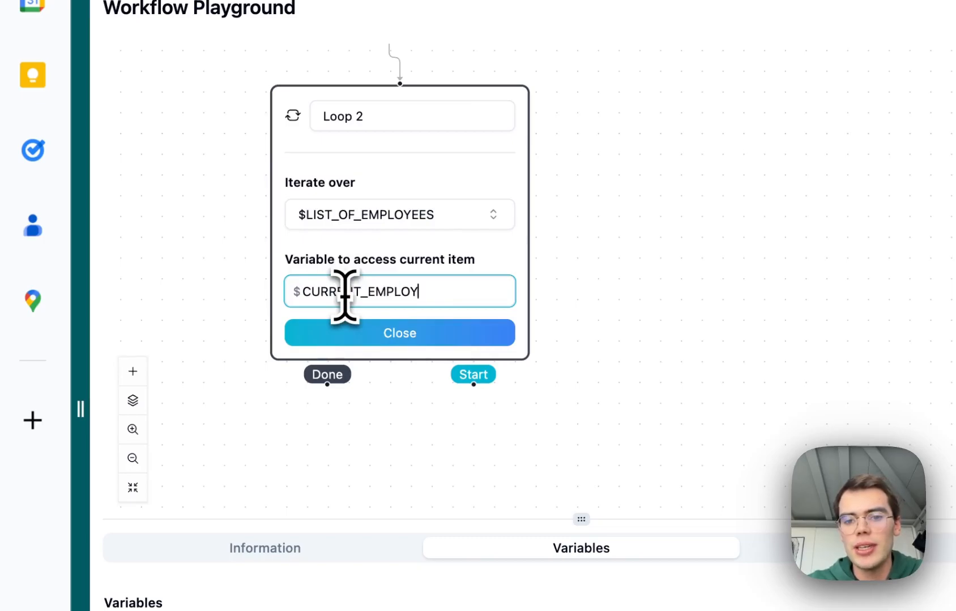
{"action": "type", "text": "EE"}
{"action": "left_click", "coordinate": [360, 335]}
Add a Save to Output node below Loop 2 and save $CURRENT_WEBSITE[url] under the output name url.
{"action": "right_click", "coordinate": [400, 251]}
{"action": "mouse_move", "coordinate": [470, 266]}
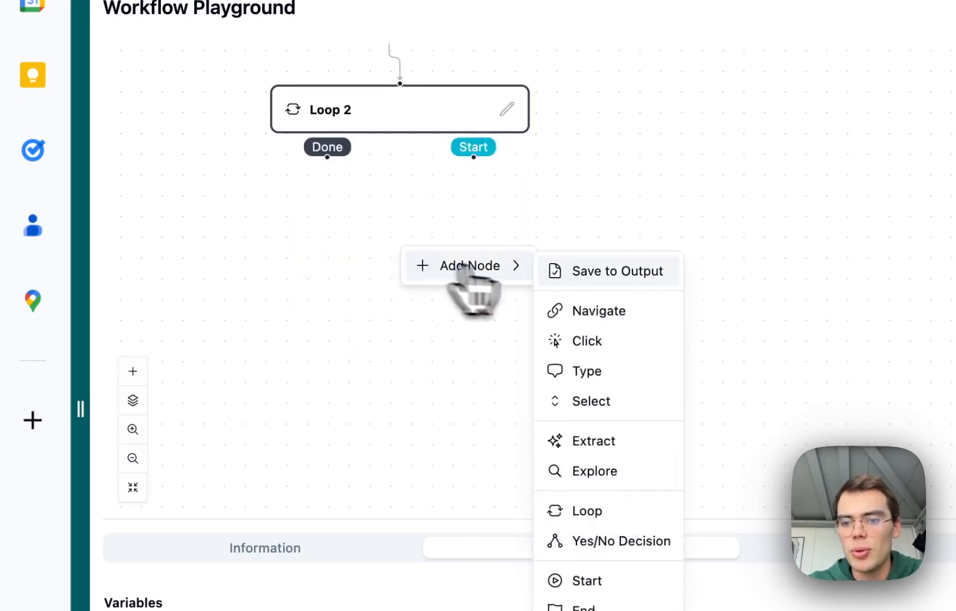
{"action": "left_click", "coordinate": [600, 271]}
{"action": "left_click_drag", "start_coordinate": [456, 249], "coordinate": [570, 196]}
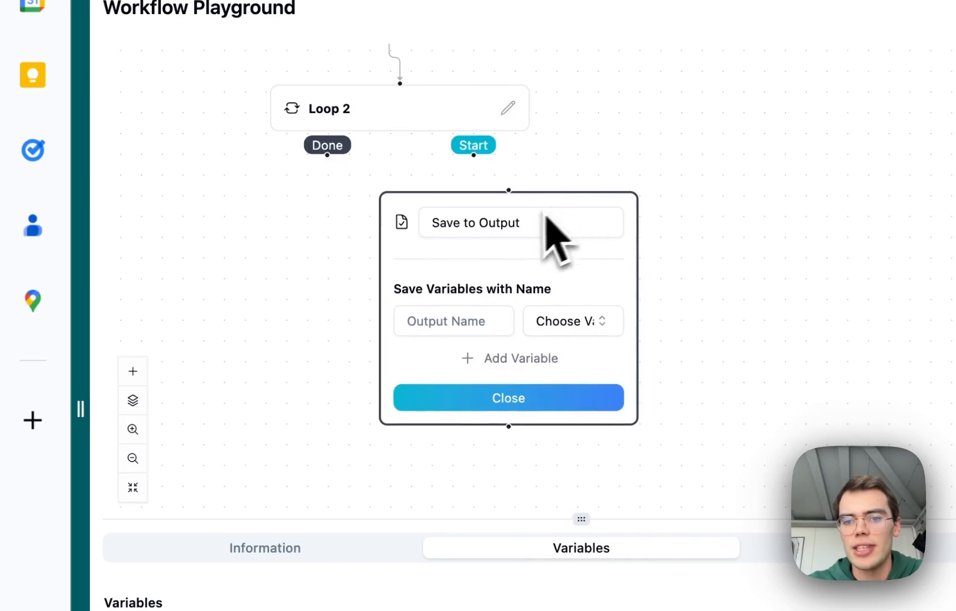
{"action": "left_click", "coordinate": [560, 321]}
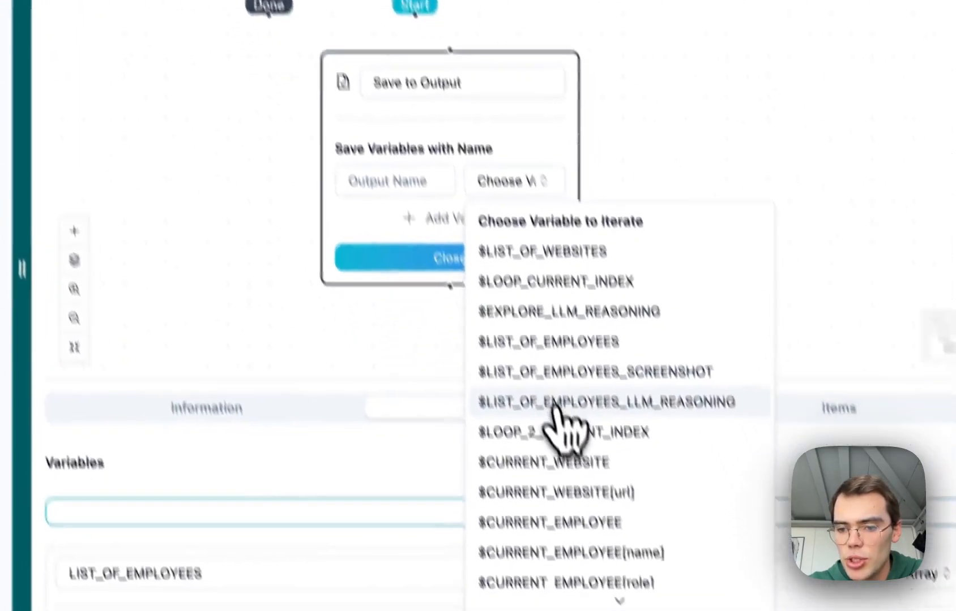
{"action": "scroll", "coordinate": [561, 407], "scroll_direction": "down", "scroll_amount": 2}
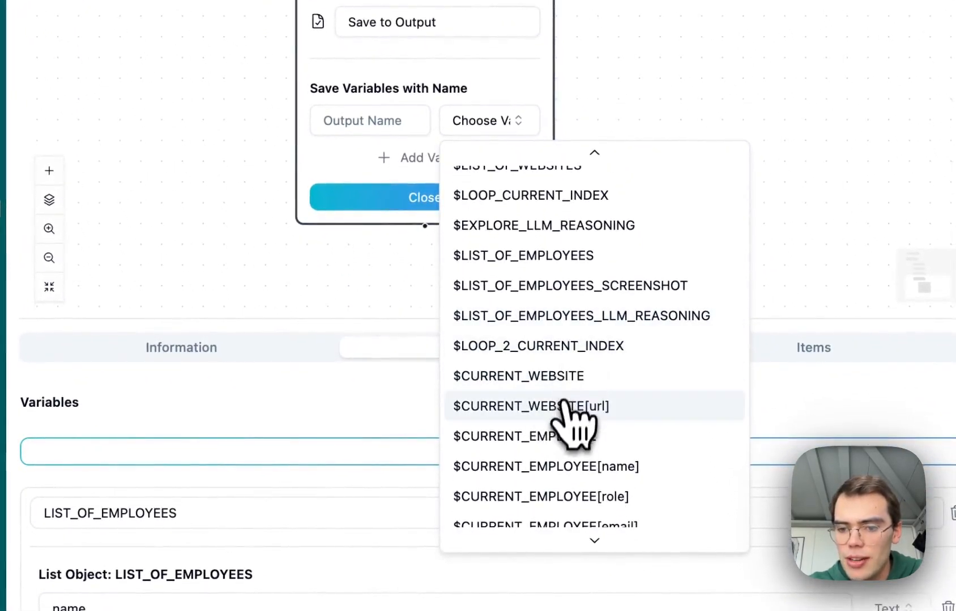
{"action": "left_click", "coordinate": [567, 406]}
{"action": "left_click", "coordinate": [384, 116]}
{"action": "type", "text": "ur"}
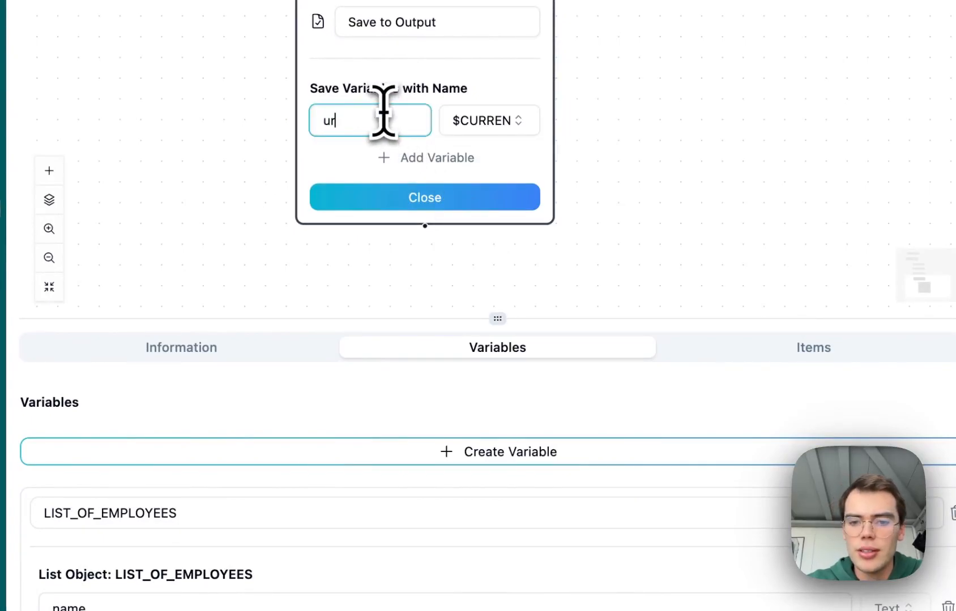
{"action": "type", "text": "l"}
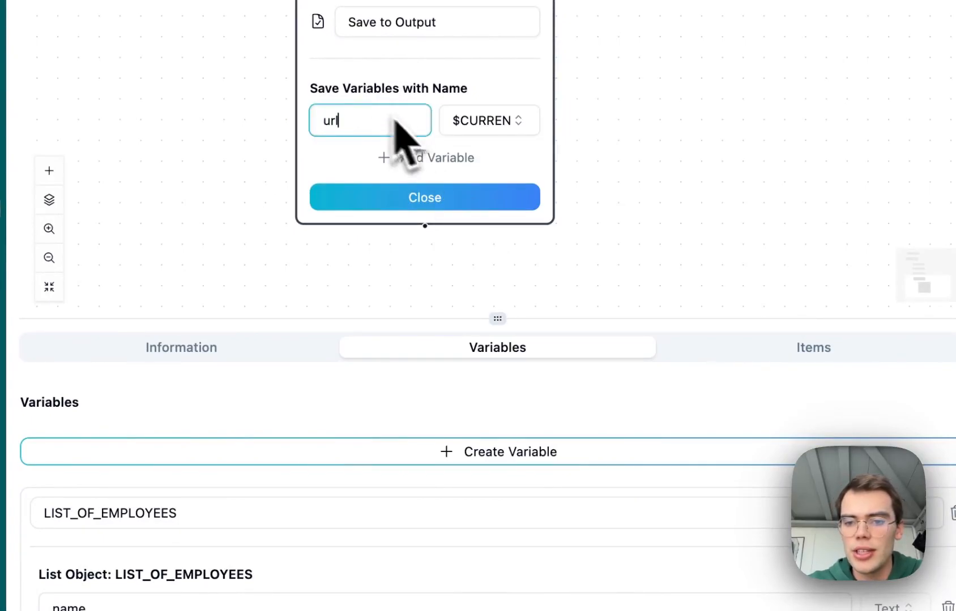
Add outputs Name and Role mapped to $CURRENT_EMPLOYEE[name] and $CURRENT_EMPLOYEE[role].
{"action": "left_click", "coordinate": [469, 158]}
{"action": "left_click", "coordinate": [476, 161]}
{"action": "scroll", "coordinate": [561, 453], "scroll_direction": "down", "scroll_amount": 2}
{"action": "left_click", "coordinate": [558, 480]}
{"action": "left_click", "coordinate": [389, 165]}
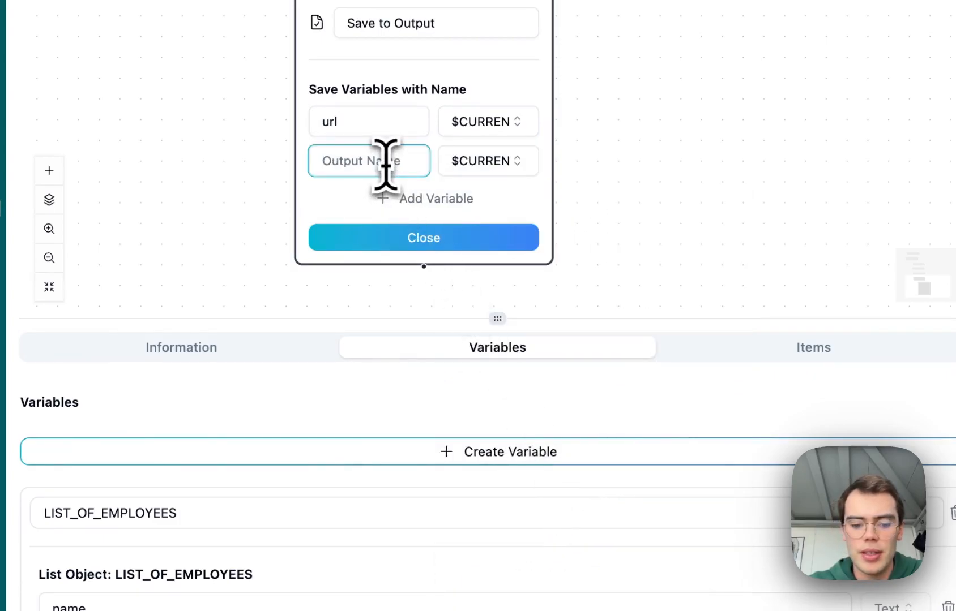
{"action": "left_click", "coordinate": [433, 199]}
{"action": "left_click", "coordinate": [456, 203]}
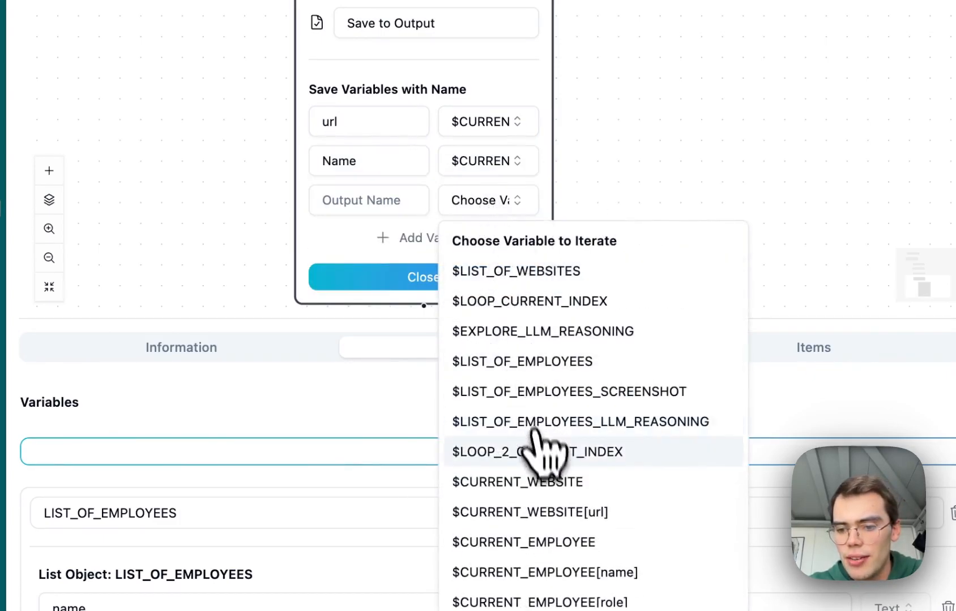
{"action": "scroll", "coordinate": [546, 481], "scroll_direction": "down", "scroll_amount": 1}
{"action": "left_click", "coordinate": [544, 488]}
{"action": "left_click", "coordinate": [389, 200]}
{"action": "type", "text": "Role"}
Add outputs Email and Phone mapped to the current employee's email and phone, then close the node.
{"action": "left_click", "coordinate": [410, 180]}
{"action": "left_click", "coordinate": [460, 187]}
{"action": "scroll", "coordinate": [561, 476], "scroll_direction": "down", "scroll_amount": 1}
{"action": "left_click", "coordinate": [572, 563]}
{"action": "left_click", "coordinate": [385, 183]}
{"action": "type", "text": "Emia"}
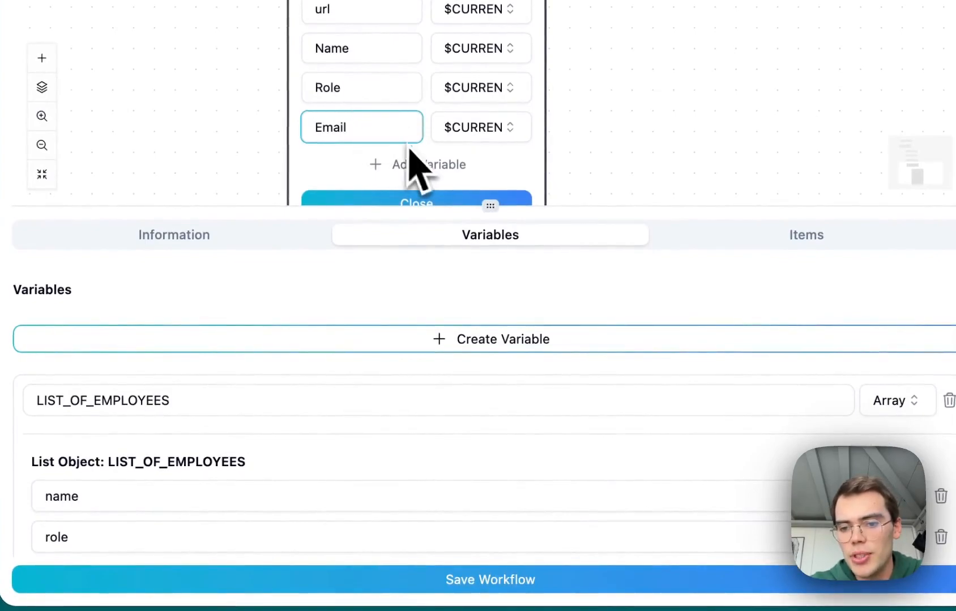
{"action": "scroll", "coordinate": [529, 141], "scroll_direction": "down", "scroll_amount": 2}
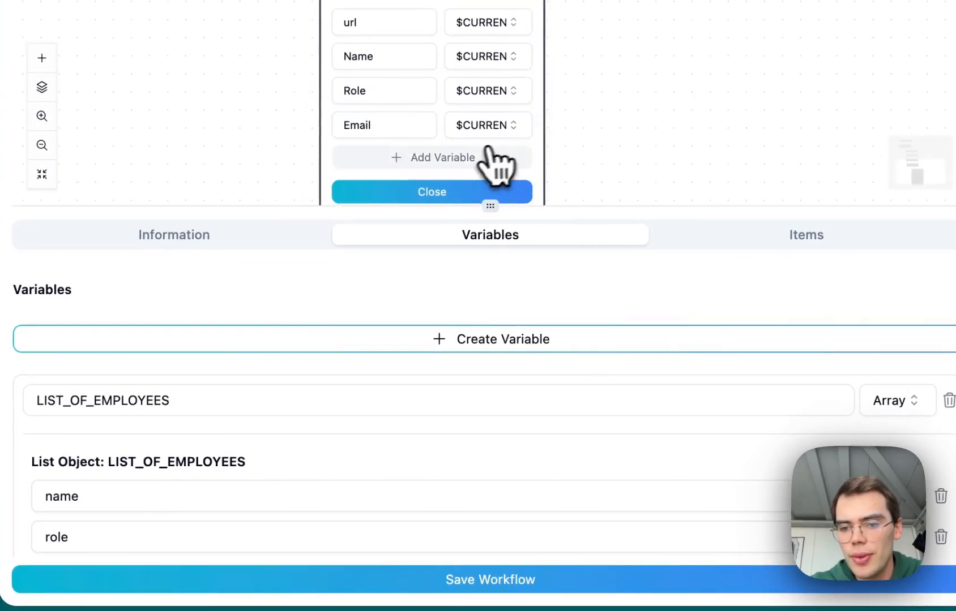
{"action": "left_click", "coordinate": [425, 159]}
{"action": "left_click", "coordinate": [450, 142]}
{"action": "scroll", "coordinate": [509, 396], "scroll_direction": "down", "scroll_amount": 2}
{"action": "left_click", "coordinate": [542, 549]}
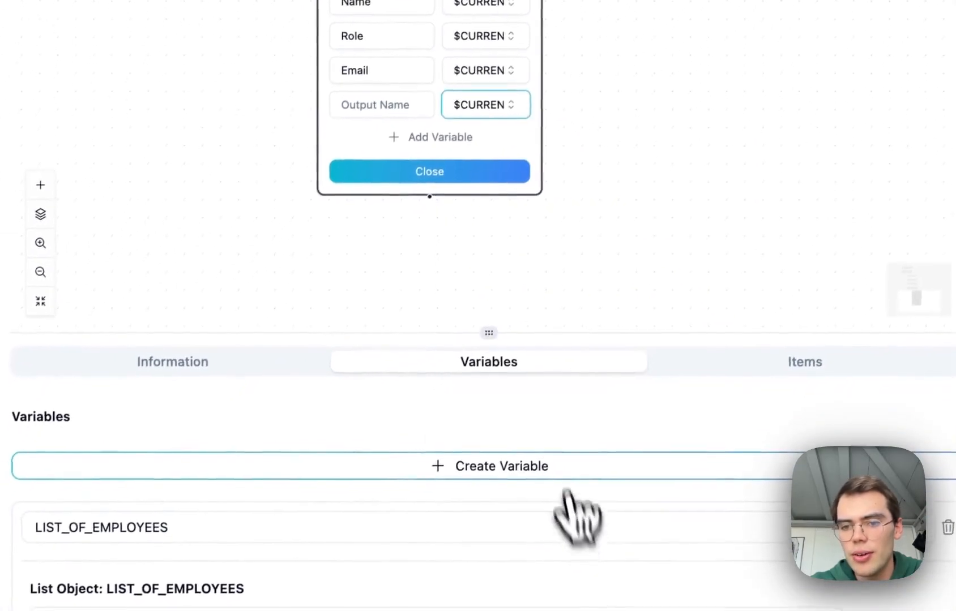
{"action": "left_click", "coordinate": [385, 106]}
{"action": "type", "text": "Phone"}
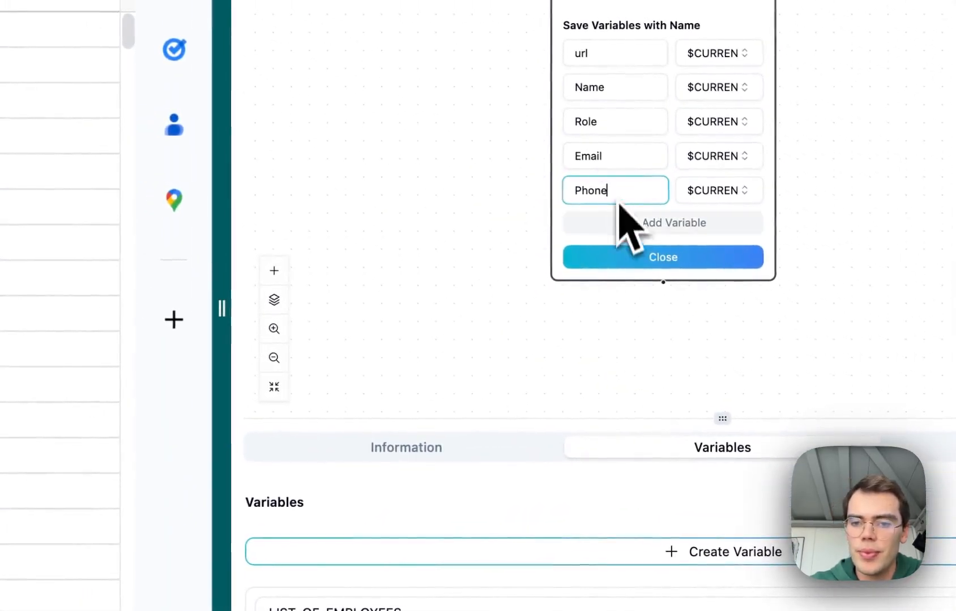
{"action": "left_click", "coordinate": [623, 257]}
Connect Loop 2's Start branch to the Save to Output node.
{"action": "left_click_drag", "start_coordinate": [625, 113], "coordinate": [623, 445]}
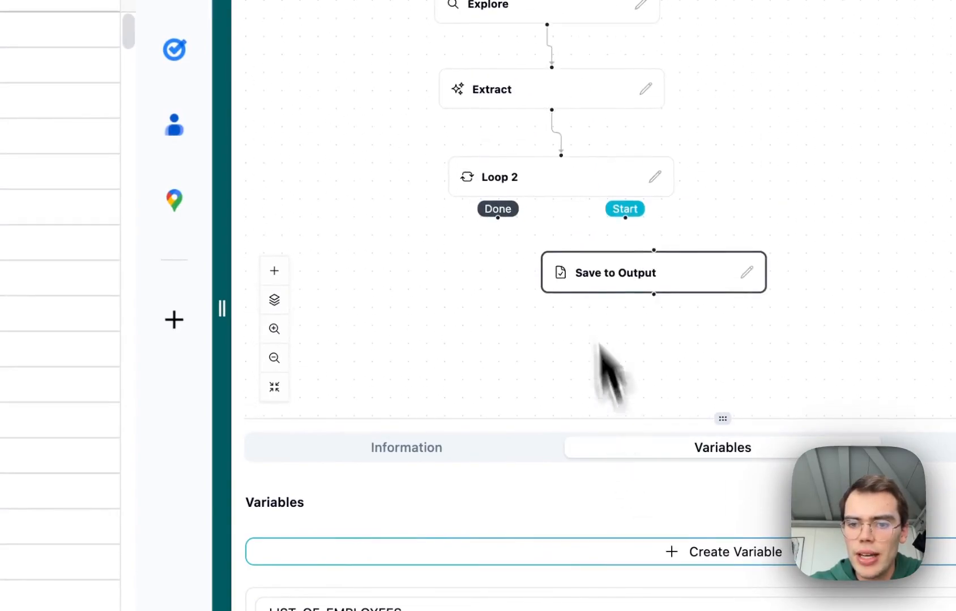
{"action": "left_click", "coordinate": [623, 220]}
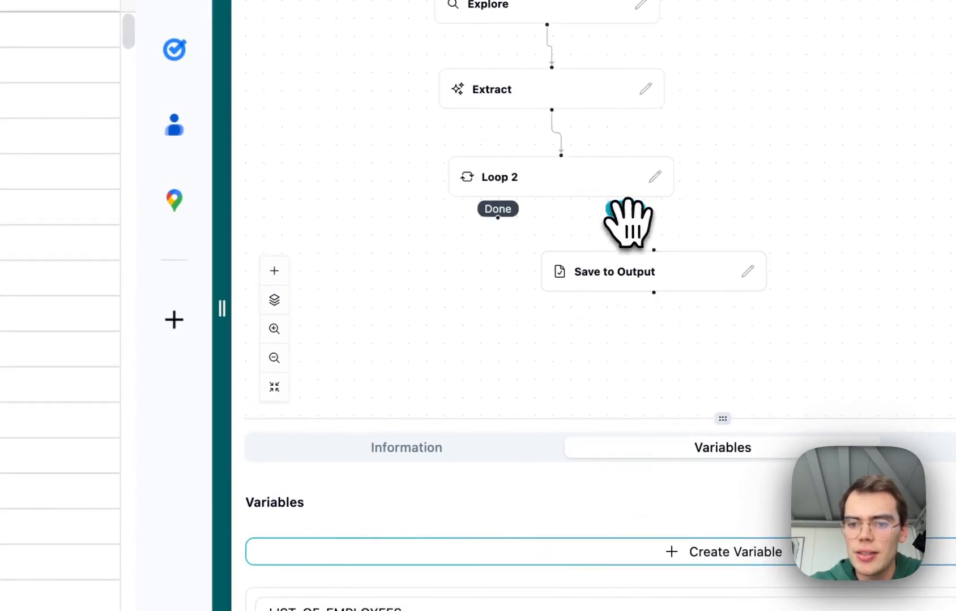
{"action": "left_click_drag", "start_coordinate": [646, 245], "coordinate": [651, 284]}
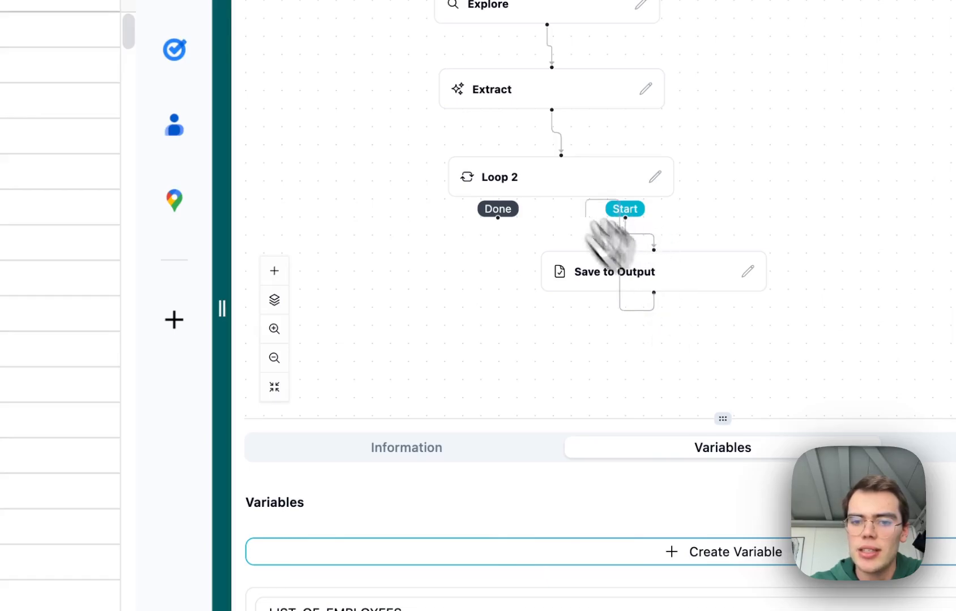
{"action": "left_click_drag", "start_coordinate": [386, 245], "coordinate": [494, 323]}
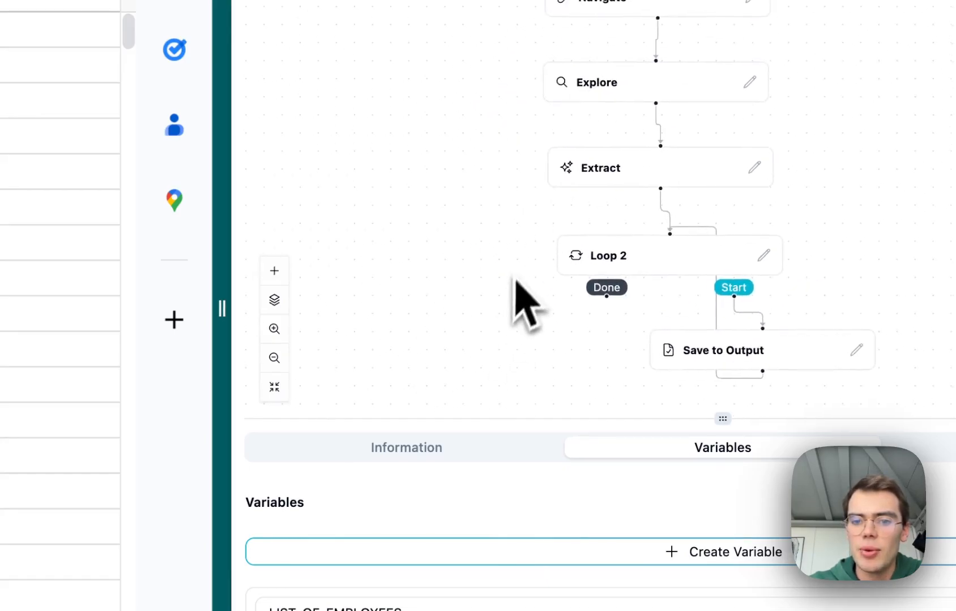
Add an End node and connect it to the first Loop's Done branch.
{"action": "left_click", "coordinate": [274, 358]}
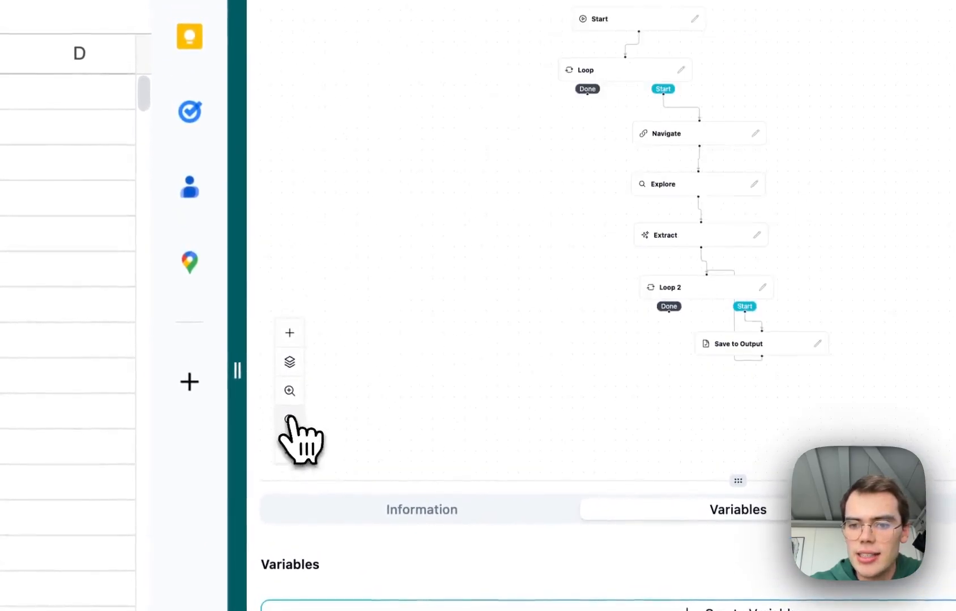
{"action": "left_click_drag", "start_coordinate": [454, 251], "coordinate": [447, 350]}
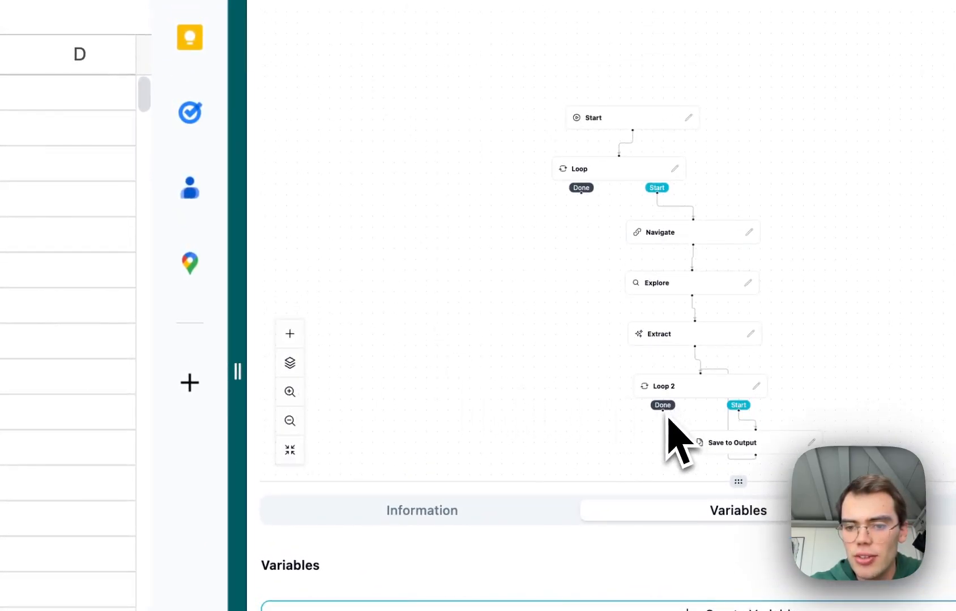
{"action": "left_click_drag", "start_coordinate": [644, 175], "coordinate": [646, 362]}
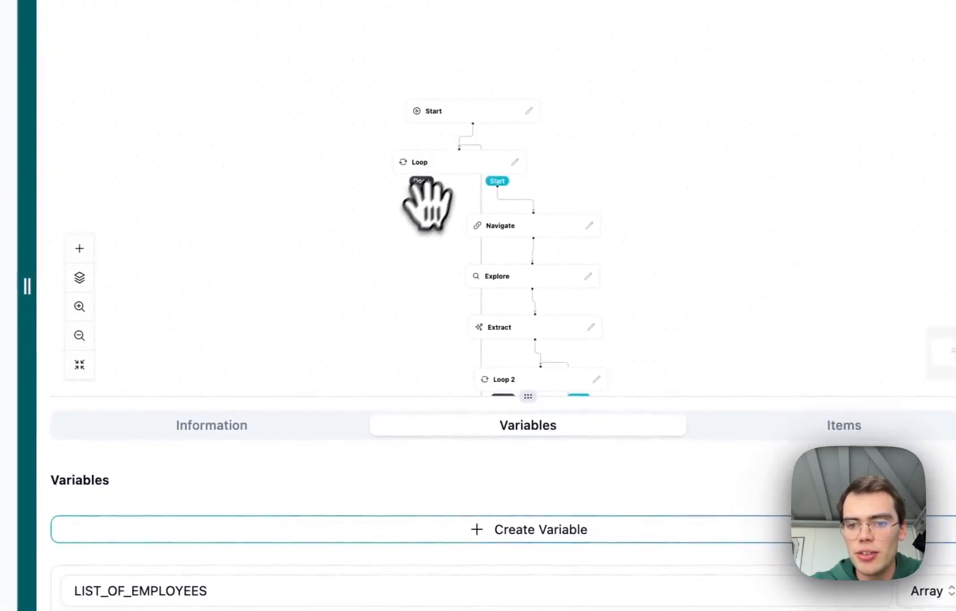
{"action": "left_click", "coordinate": [421, 181]}
{"action": "mouse_move", "coordinate": [405, 230]}
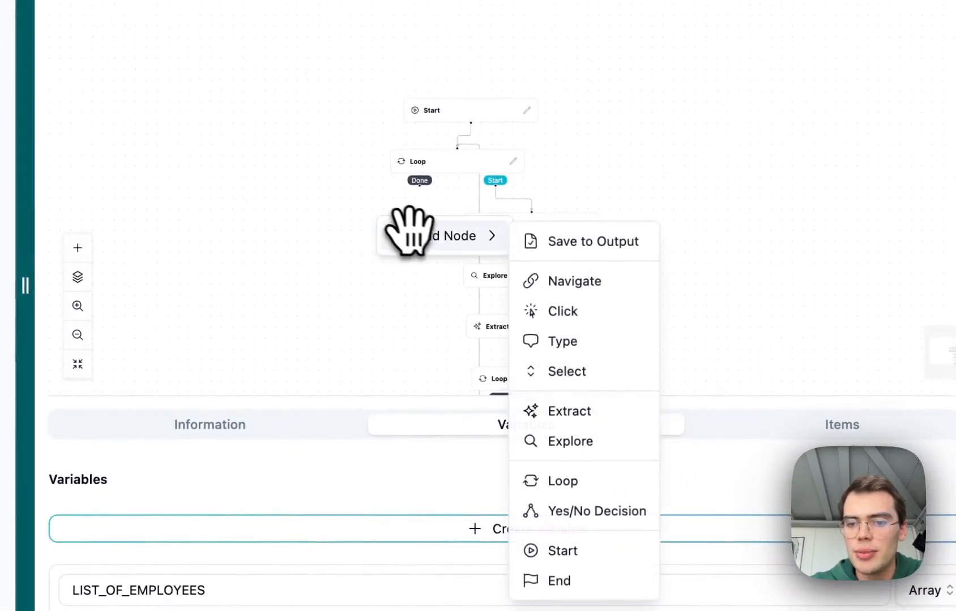
{"action": "left_click", "coordinate": [563, 518]}
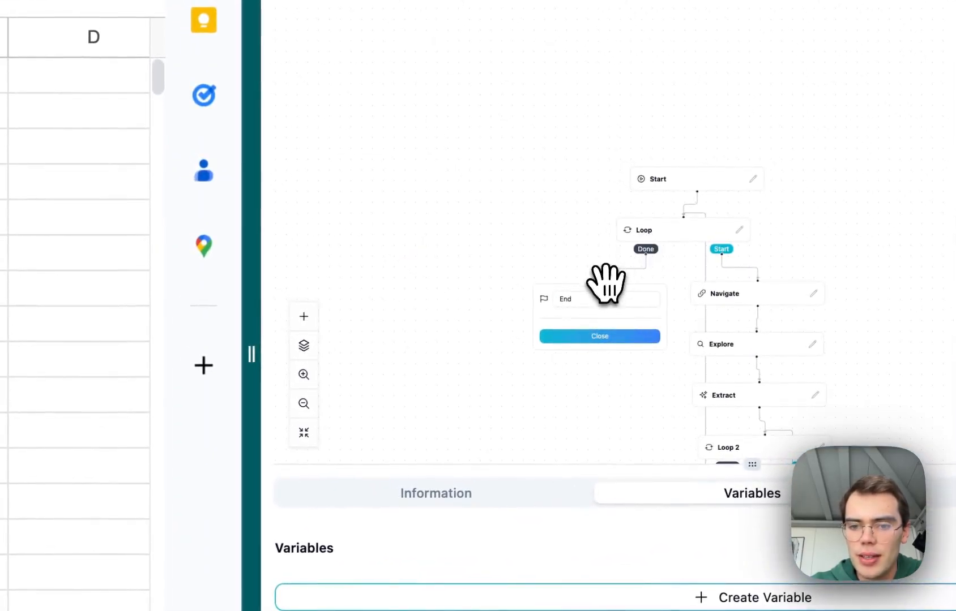
{"action": "left_click", "coordinate": [602, 336]}
{"action": "left_click_drag", "start_coordinate": [604, 336], "coordinate": [550, 298]}
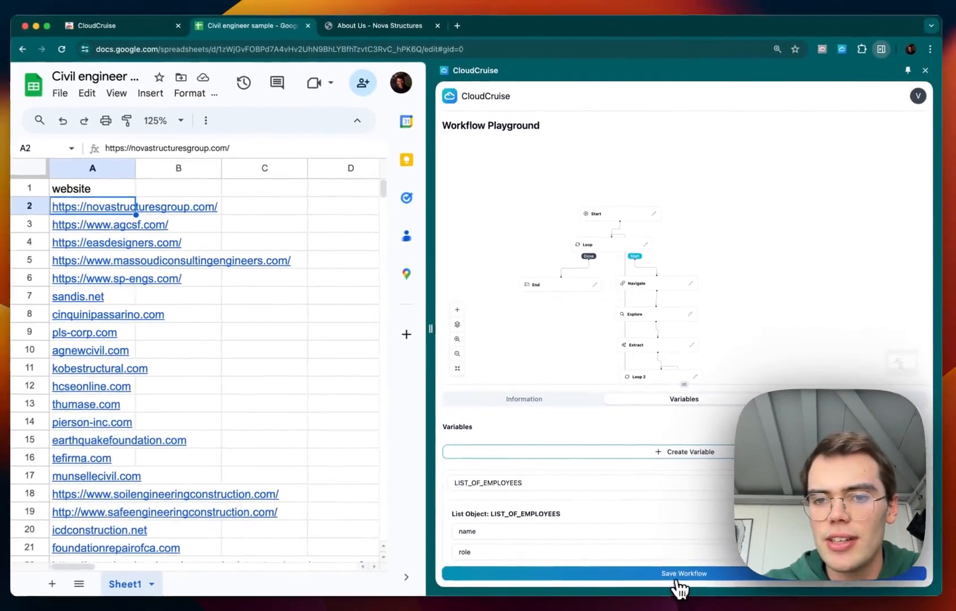
Save the workflow and open the Extract team members from site workflow from the workflows list.
{"action": "left_click", "coordinate": [679, 572]}
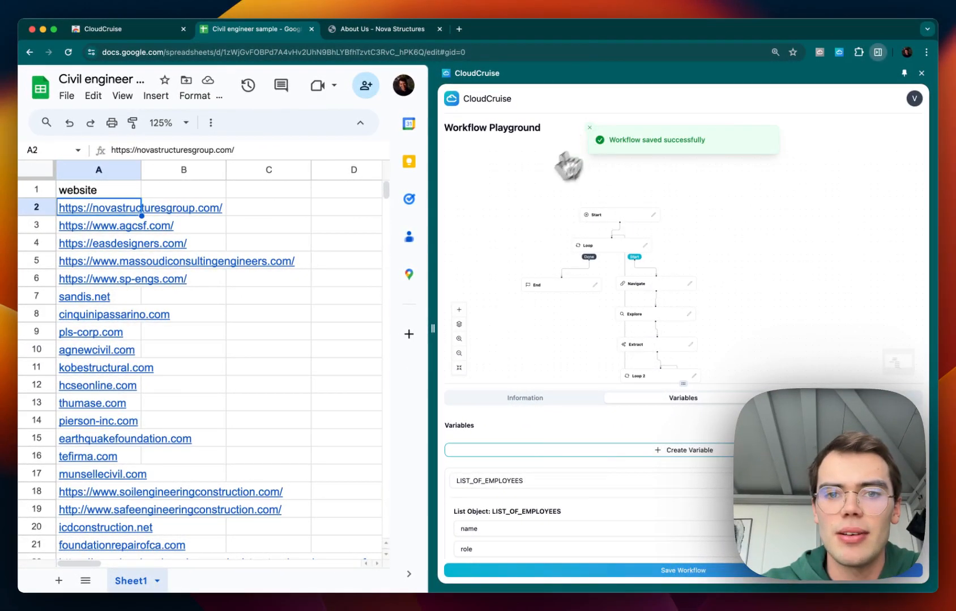
{"action": "left_click", "coordinate": [451, 102]}
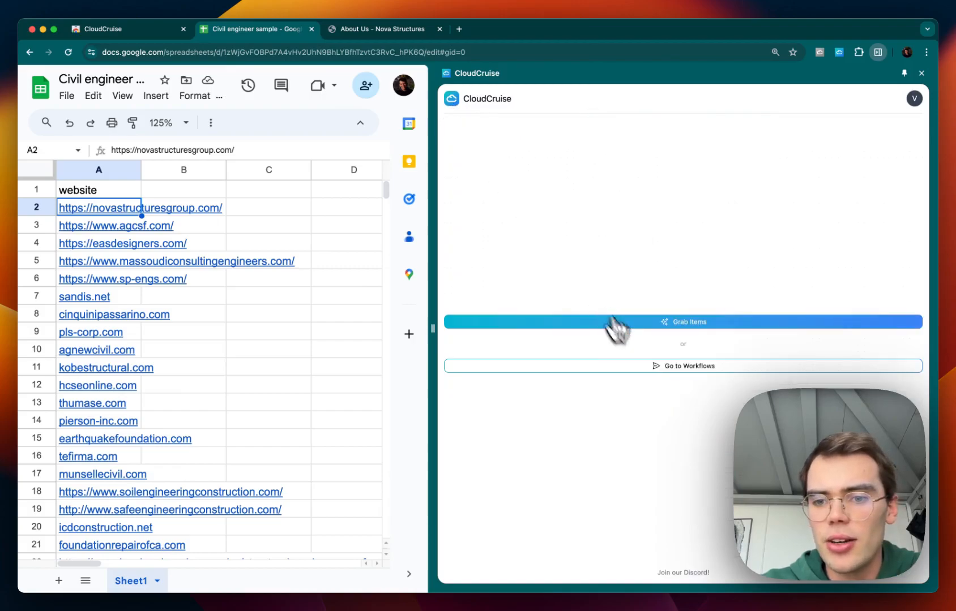
{"action": "left_click", "coordinate": [683, 368]}
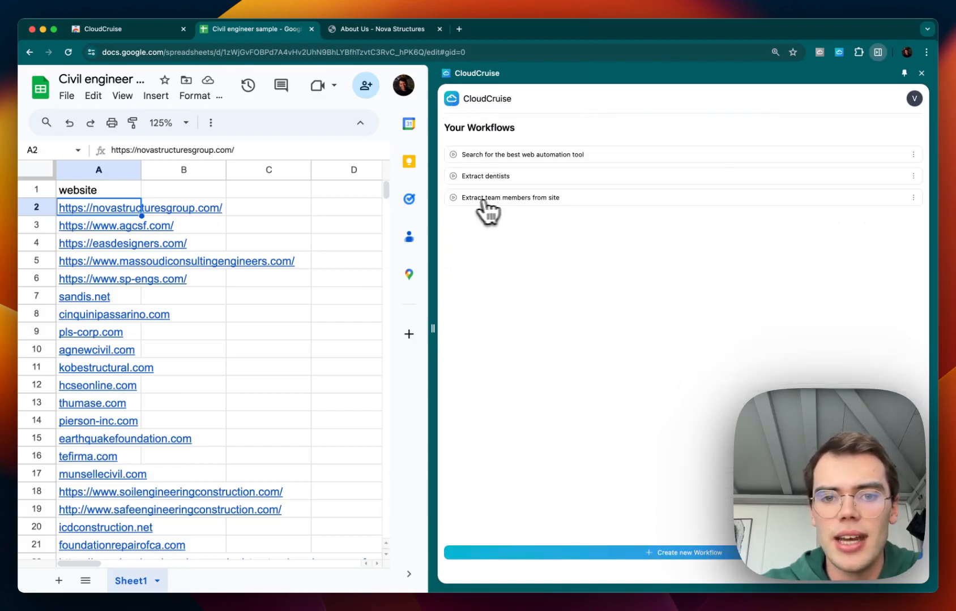
{"action": "left_click", "coordinate": [477, 204]}
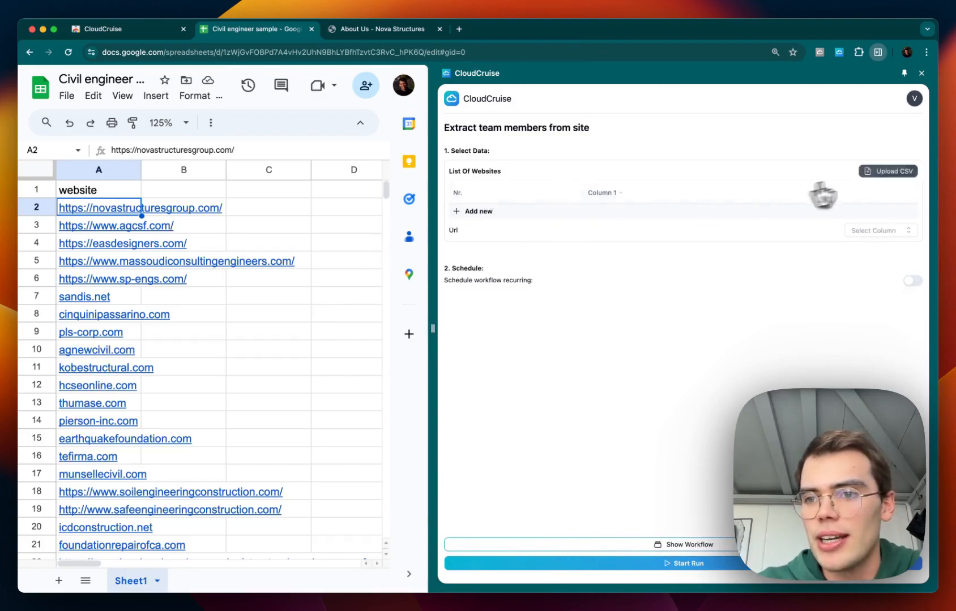
Upload the websites CSV file from Downloads as the List Of Websites data.
{"action": "left_click", "coordinate": [868, 174]}
{"action": "left_click", "coordinate": [703, 340]}
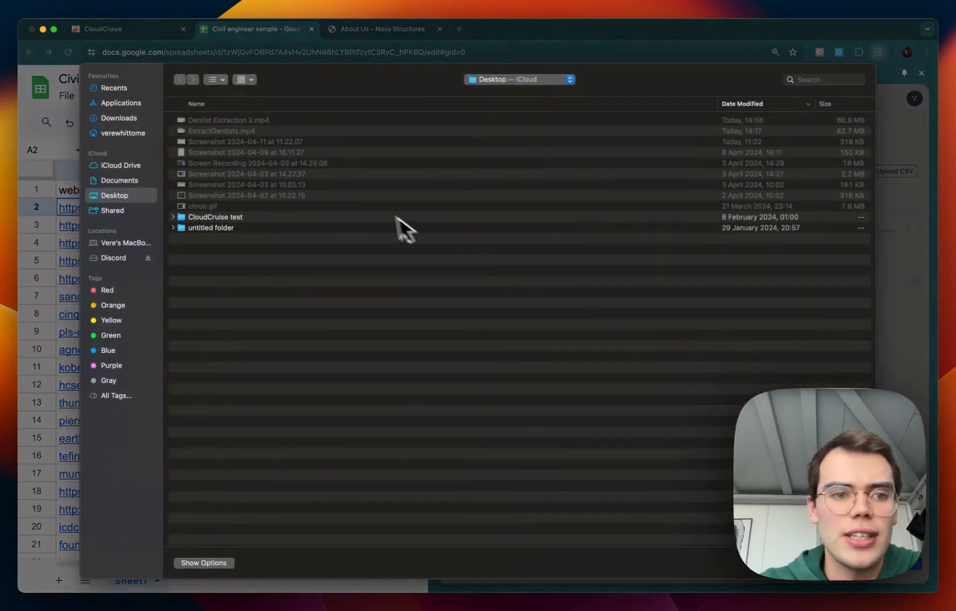
{"action": "left_click", "coordinate": [104, 117]}
{"action": "double_click", "coordinate": [201, 131]}
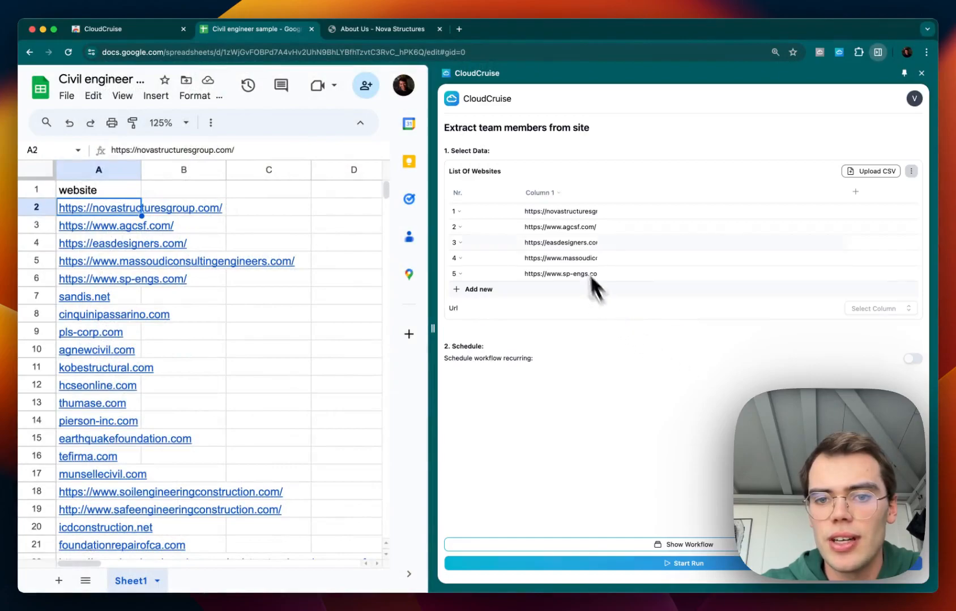
Map the Url input to Column 1 and start the run.
{"action": "left_click", "coordinate": [855, 309]}
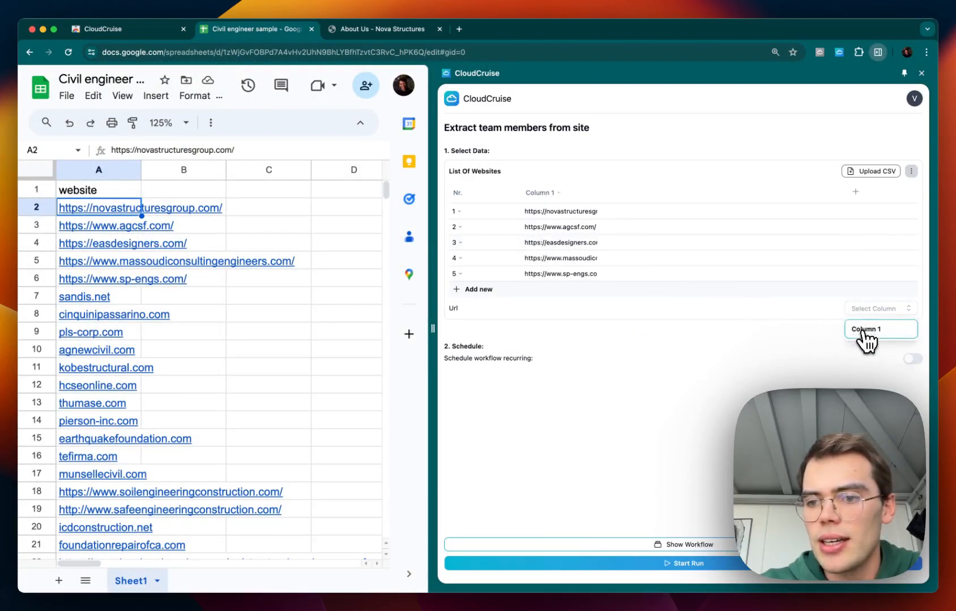
{"action": "left_click", "coordinate": [865, 329]}
{"action": "left_click", "coordinate": [703, 565]}
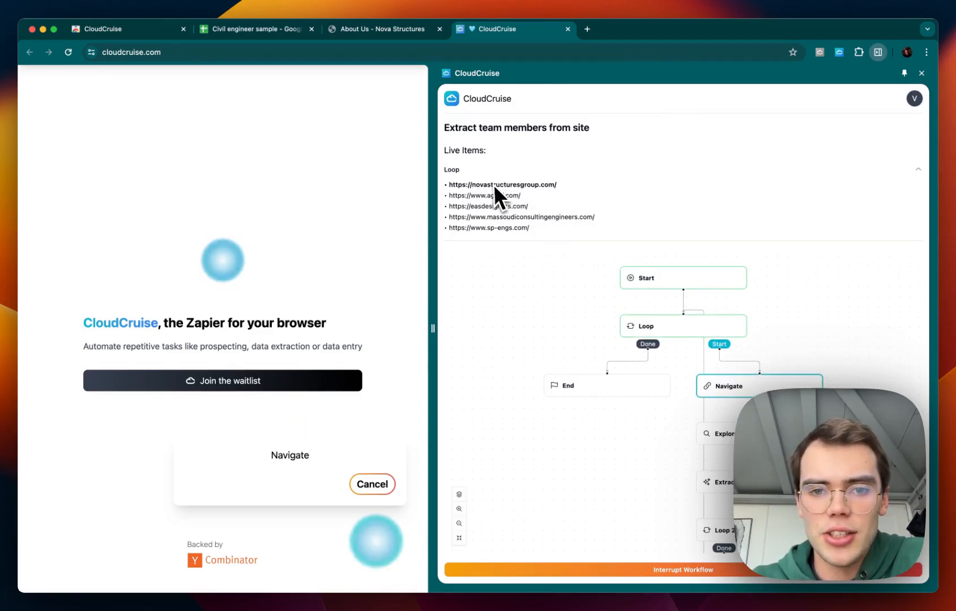
Follow the run's progress through the workflow nodes.
{"action": "scroll", "coordinate": [577, 413], "scroll_direction": "down", "scroll_amount": 3}
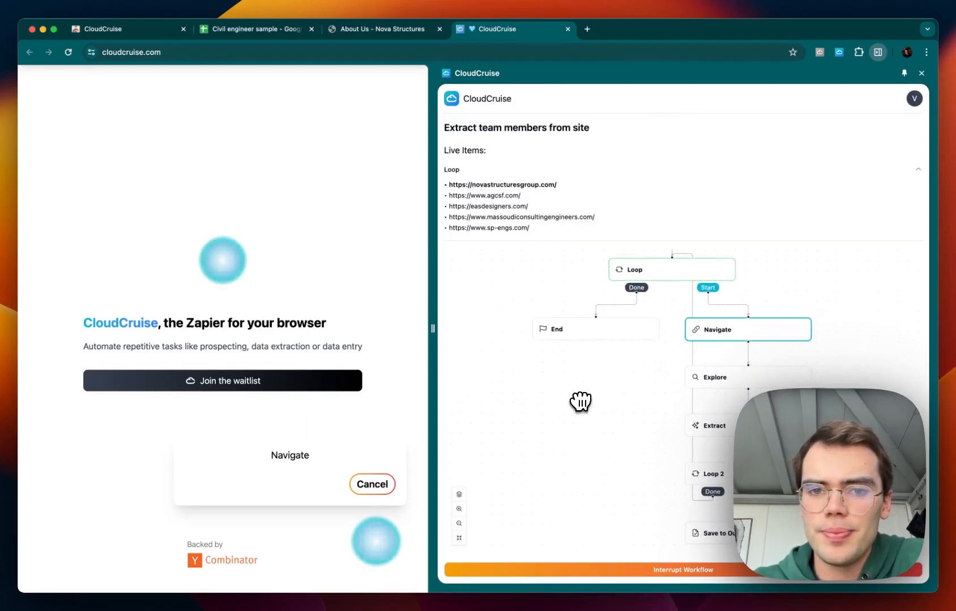
{"action": "left_click_drag", "start_coordinate": [580, 402], "coordinate": [581, 386]}
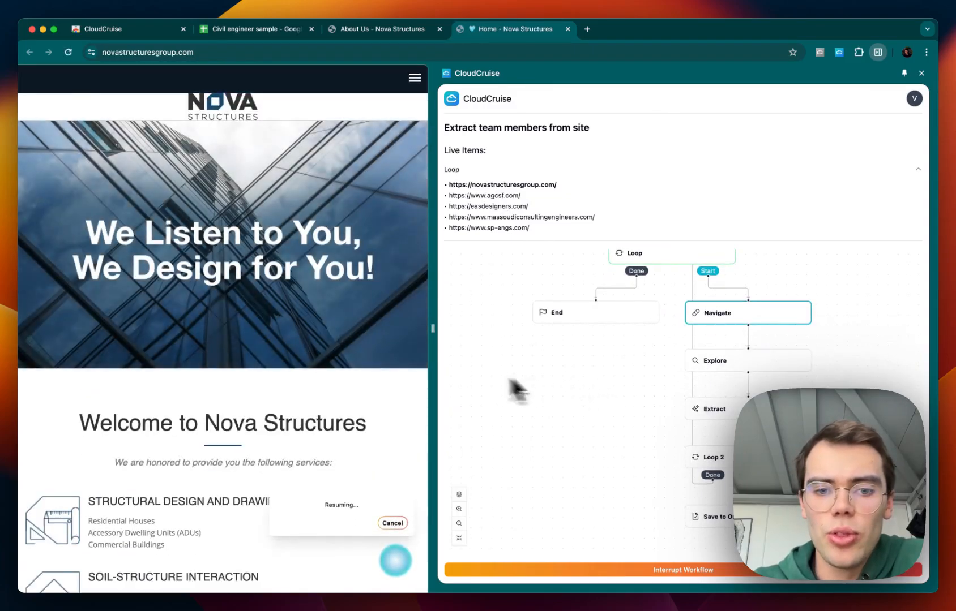
{"action": "left_click_drag", "start_coordinate": [435, 328], "coordinate": [580, 343]}
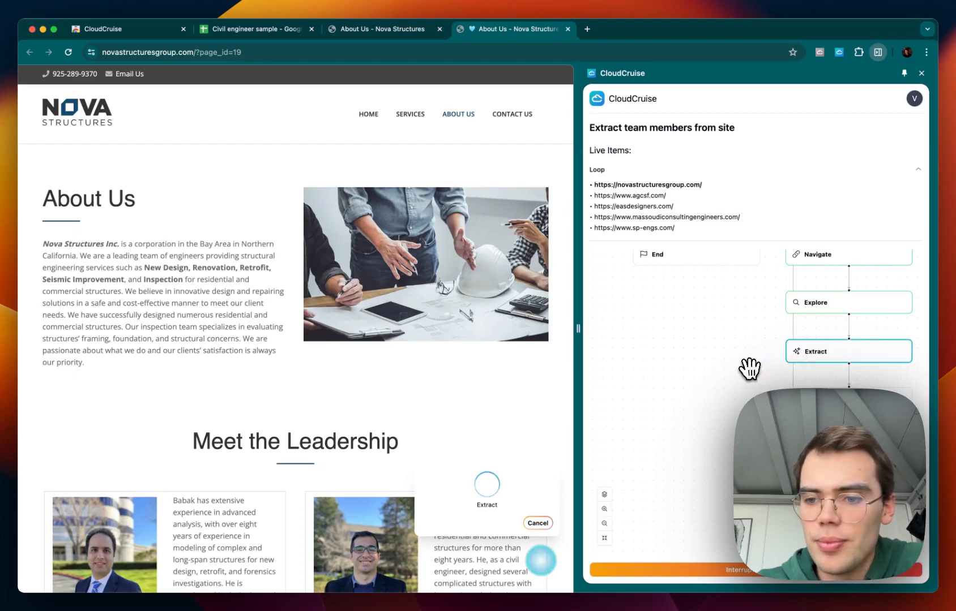
{"action": "left_click_drag", "start_coordinate": [747, 347], "coordinate": [747, 384]}
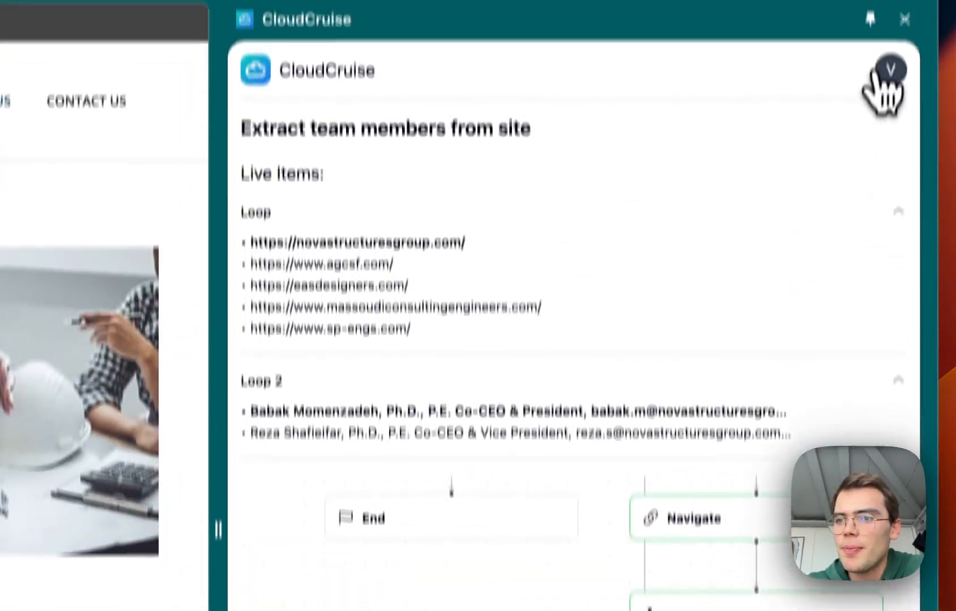
Open the prior run results list and close it again.
{"action": "left_click", "coordinate": [882, 86]}
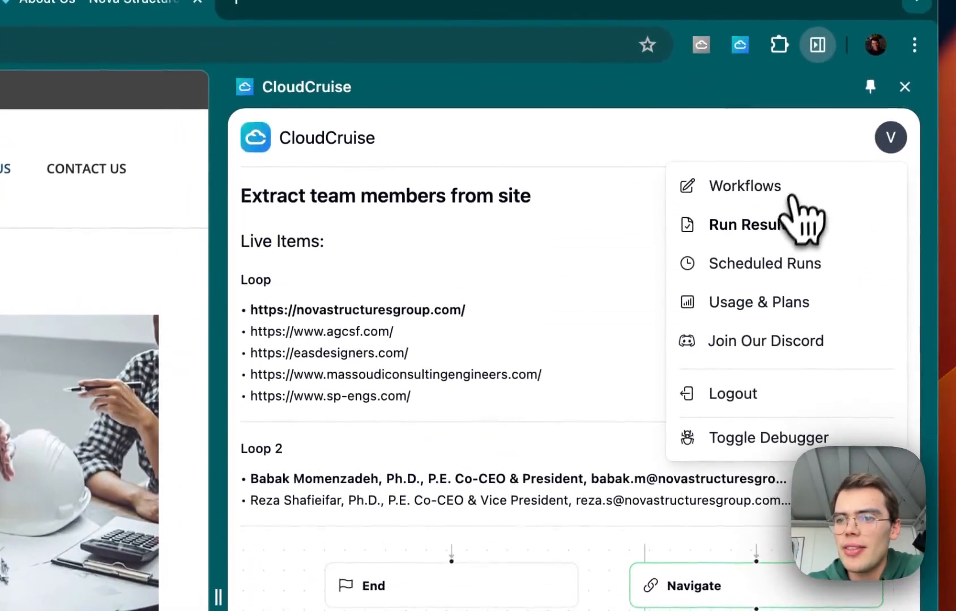
{"action": "left_click", "coordinate": [796, 215]}
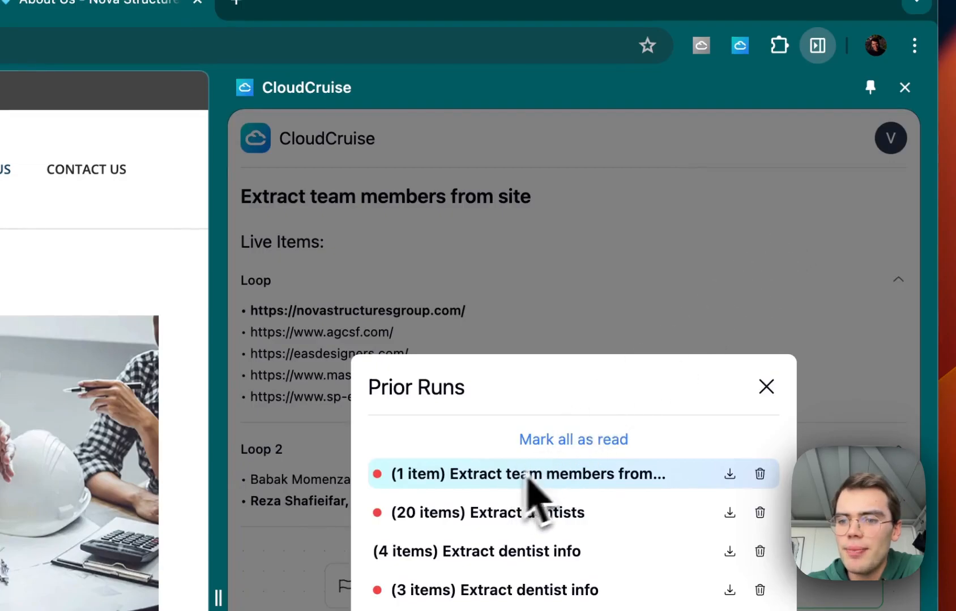
{"action": "left_click", "coordinate": [766, 386]}
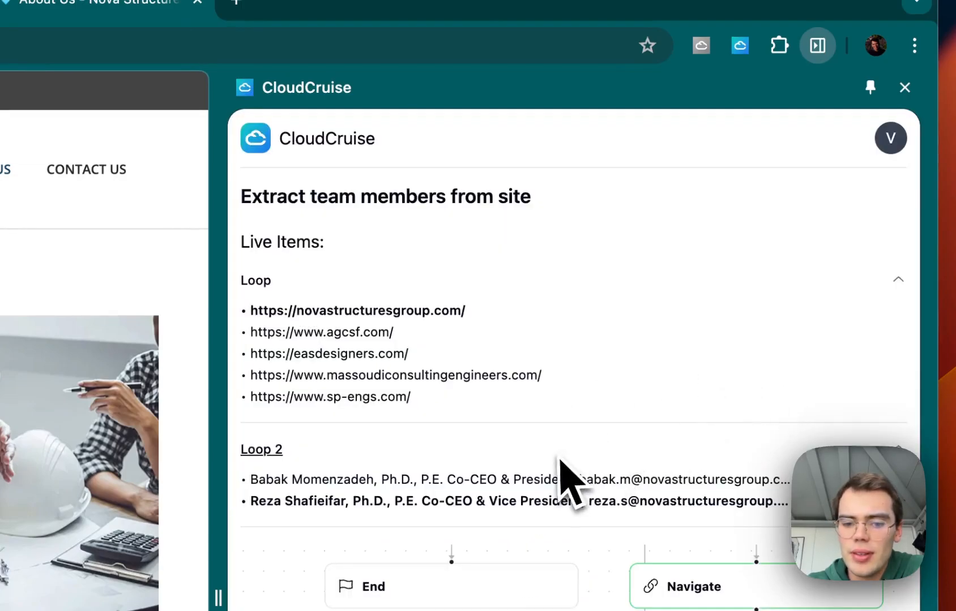